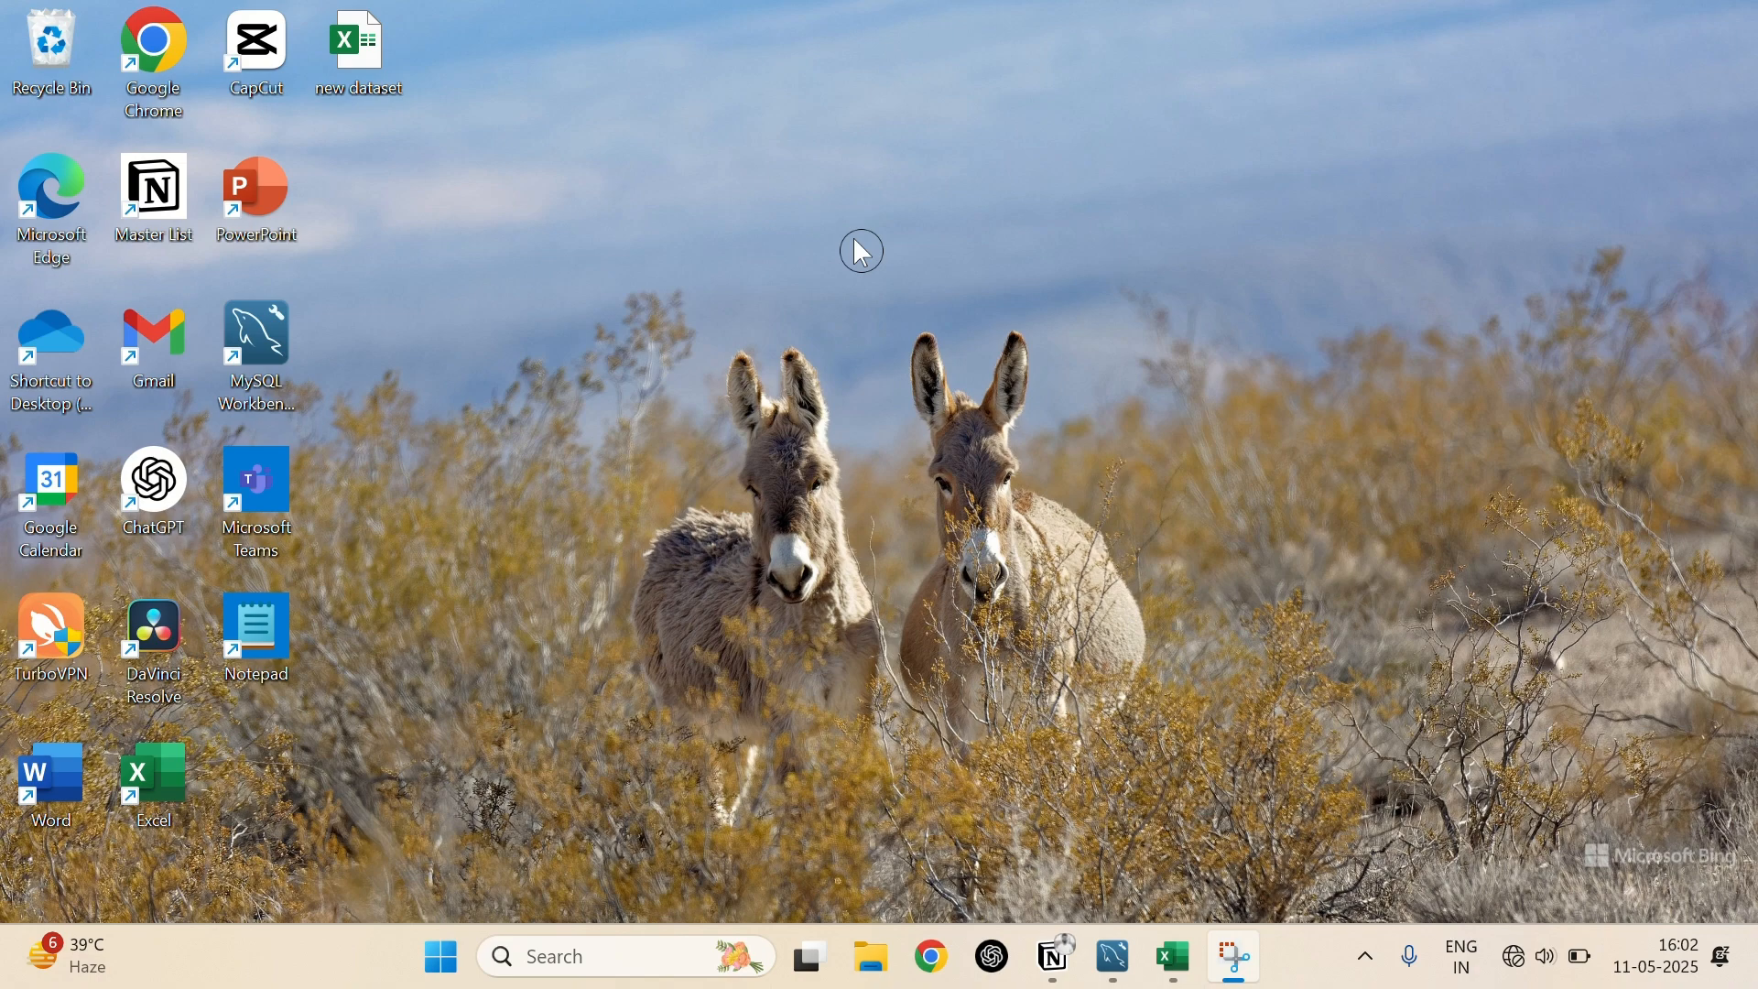
# Switch to the car_price_dataset workbook in Excel and select the Year column for review
pyautogui.click(1174, 958)
pyautogui.hscroll(-1, 842, 533)
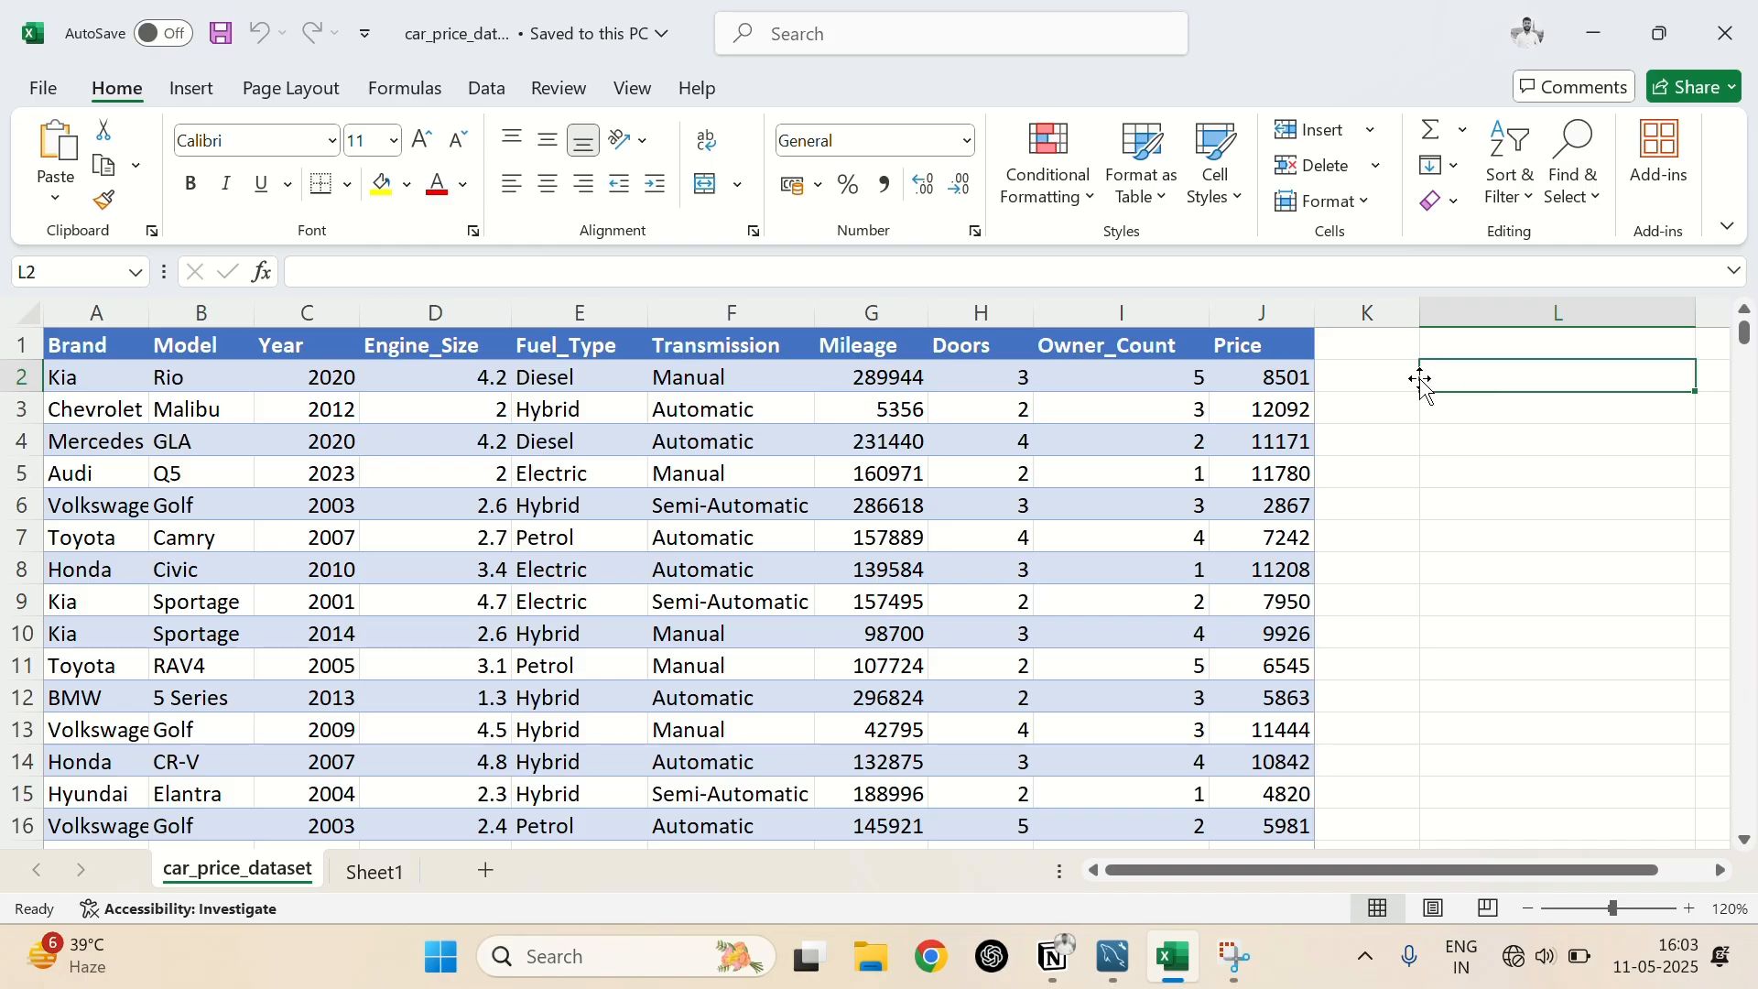
pyautogui.click(310, 312)
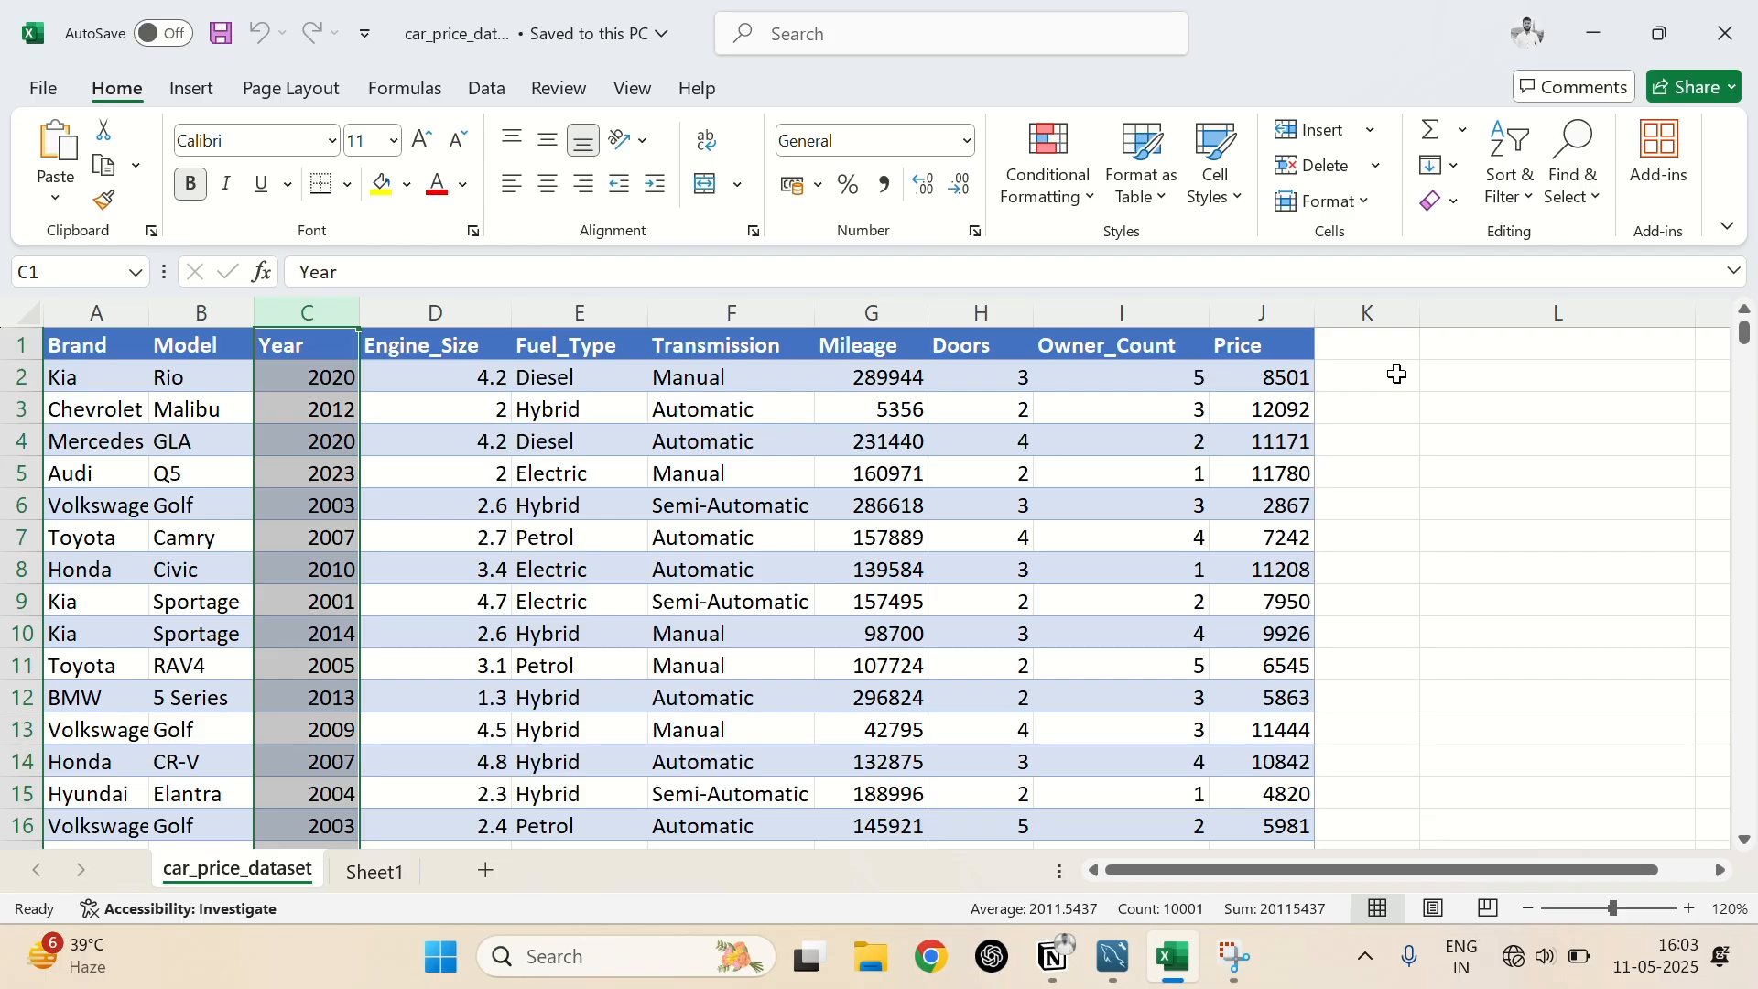
# Start an IF formula in cell L2 with the logical test C2>2020
pyautogui.click(1434, 381)
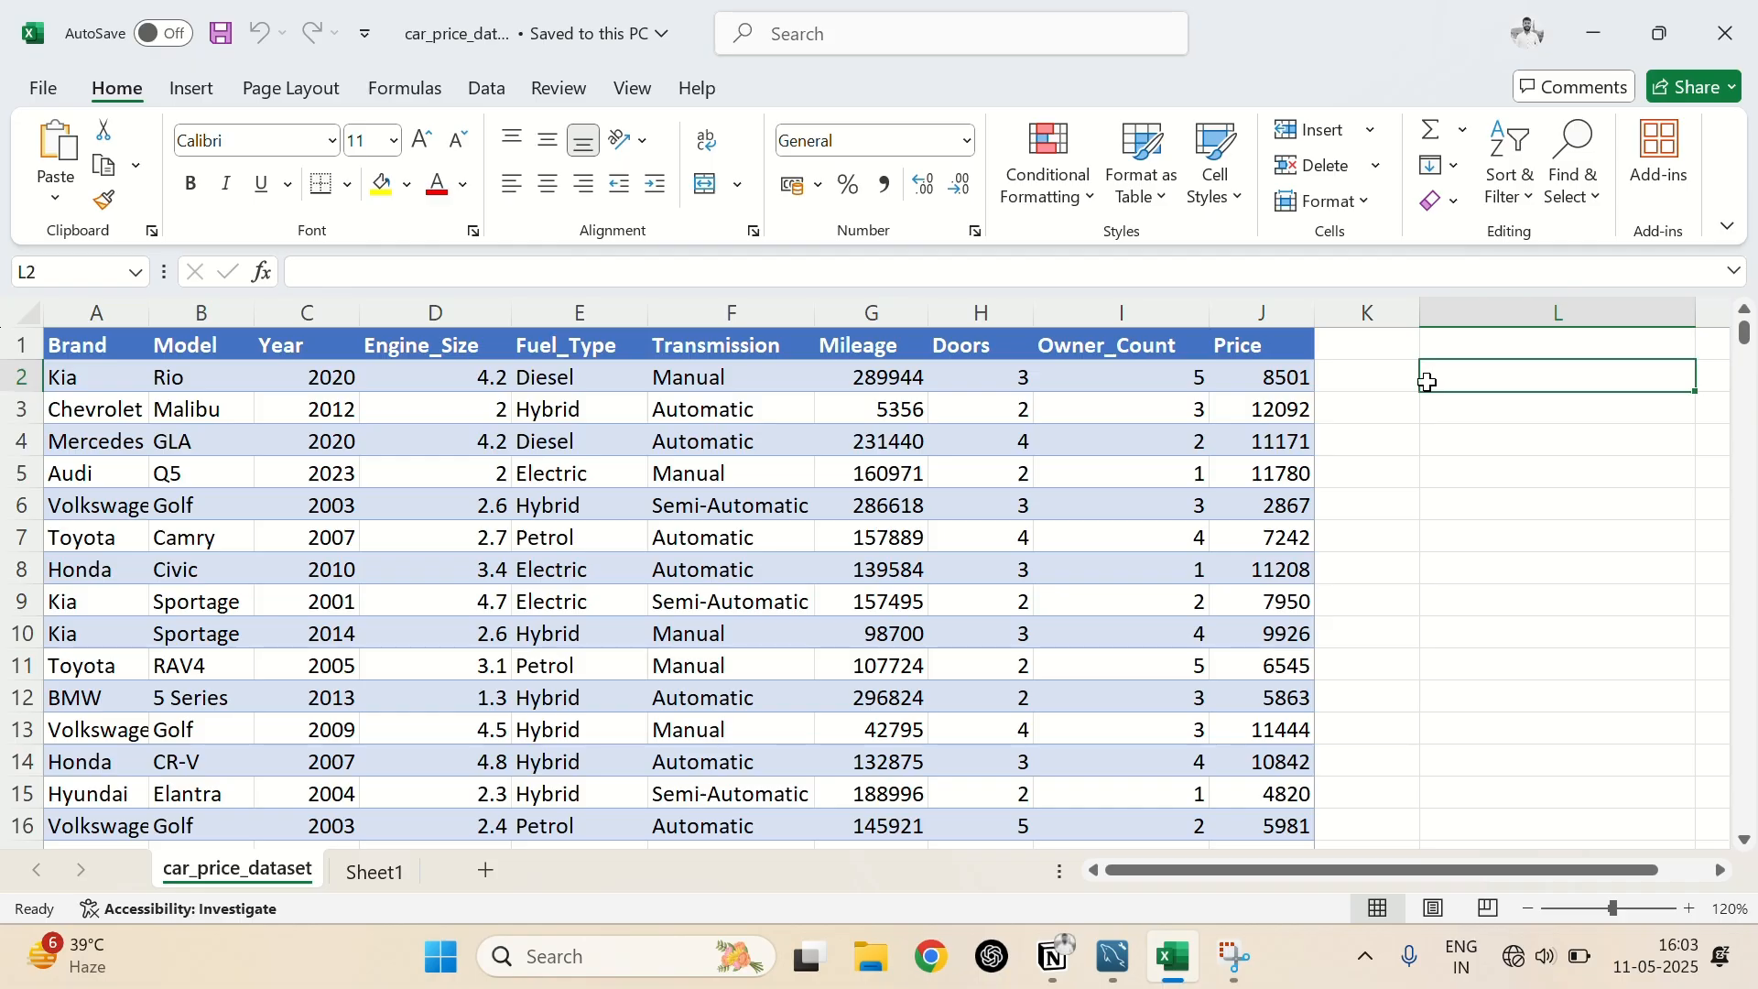
pyautogui.click(1453, 420)
pyautogui.click(1397, 378)
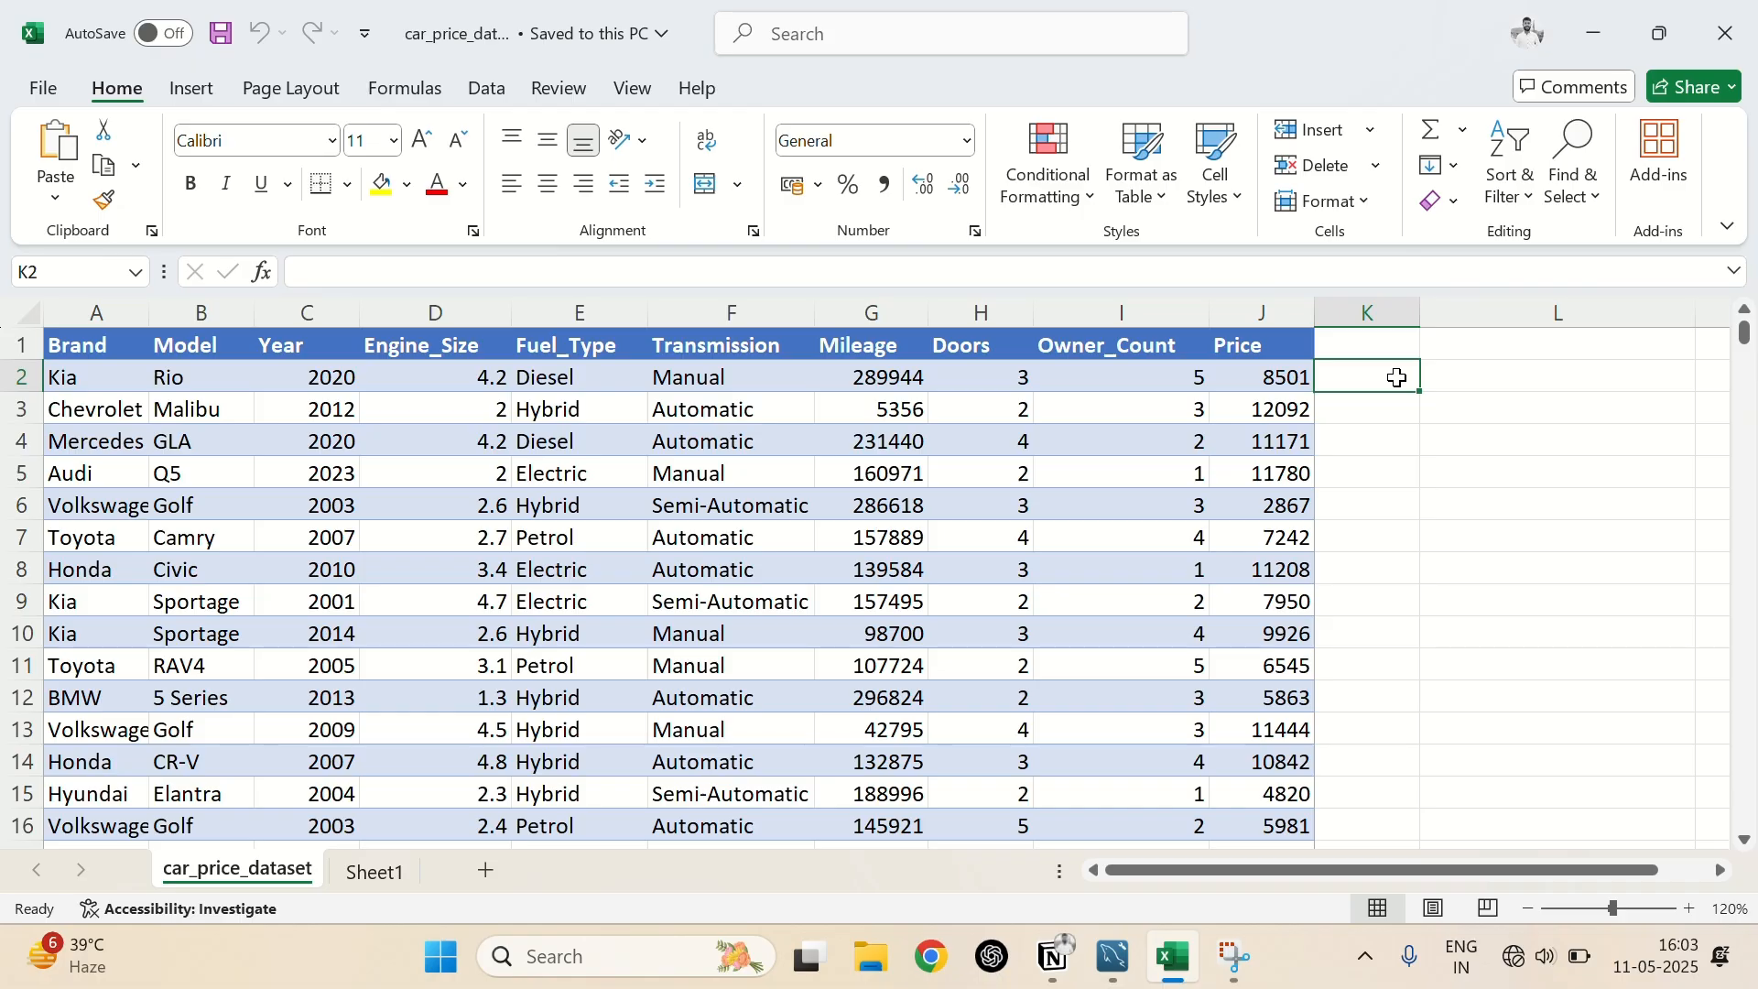
pyautogui.click(1489, 373)
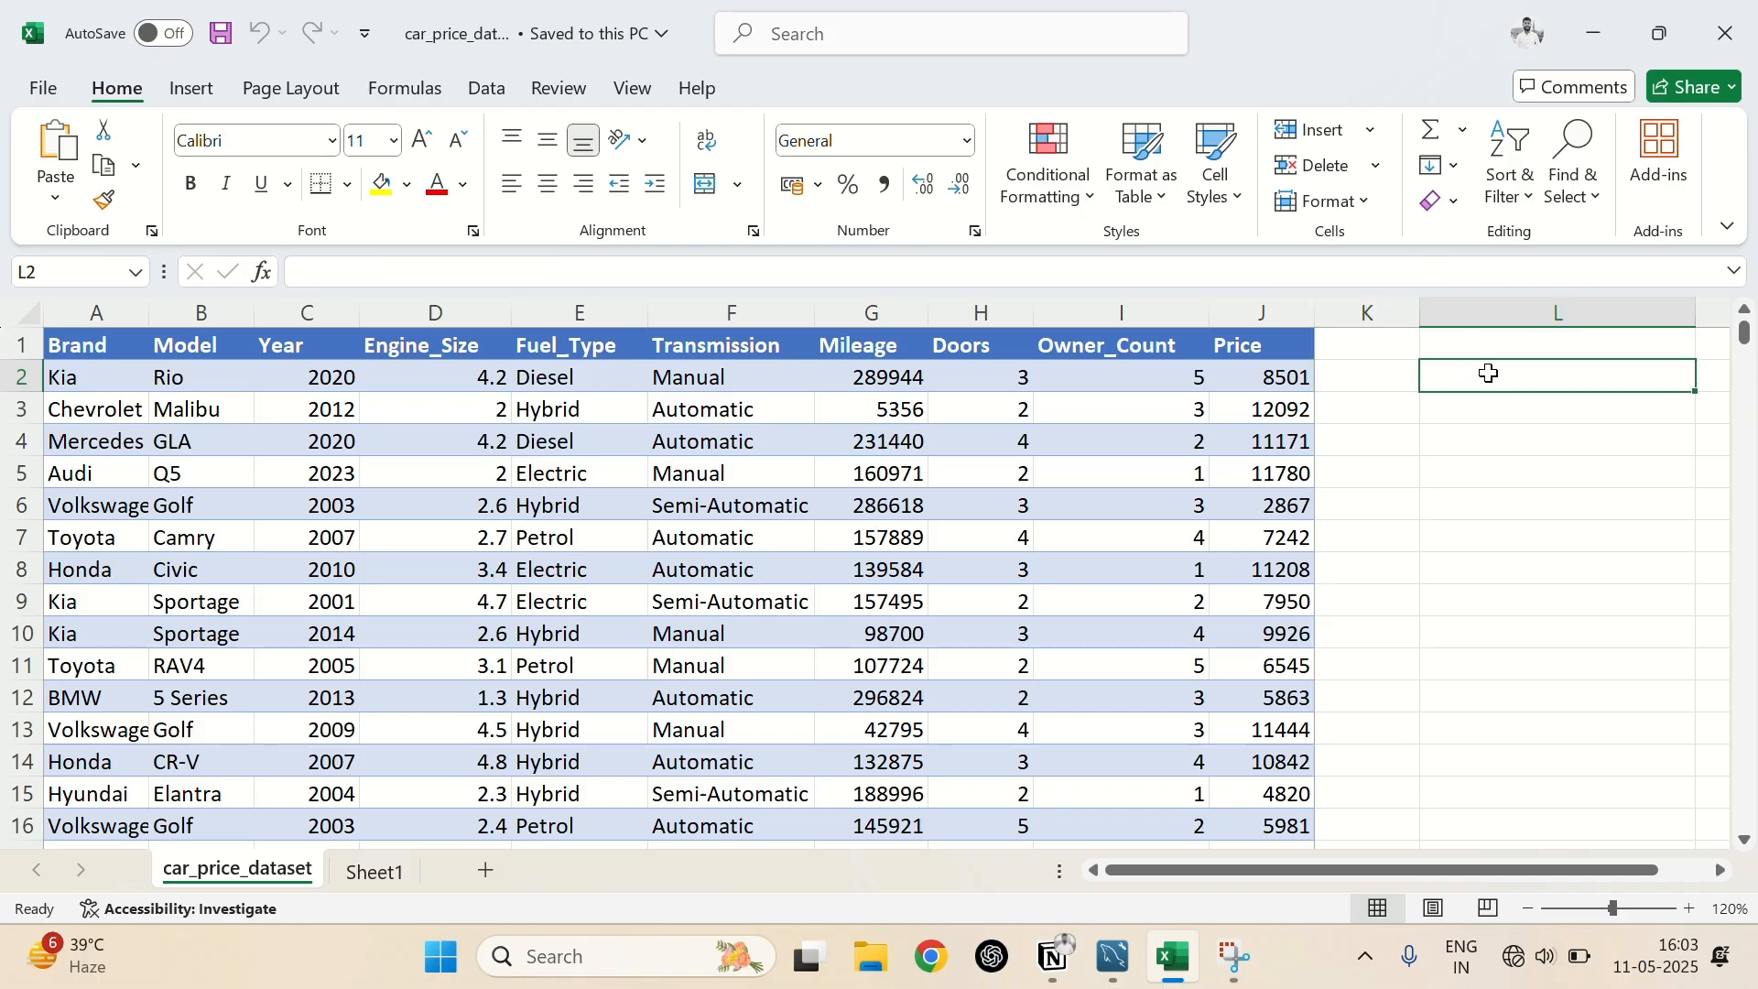
pyautogui.doubleClick(1489, 373)
pyautogui.write('=')
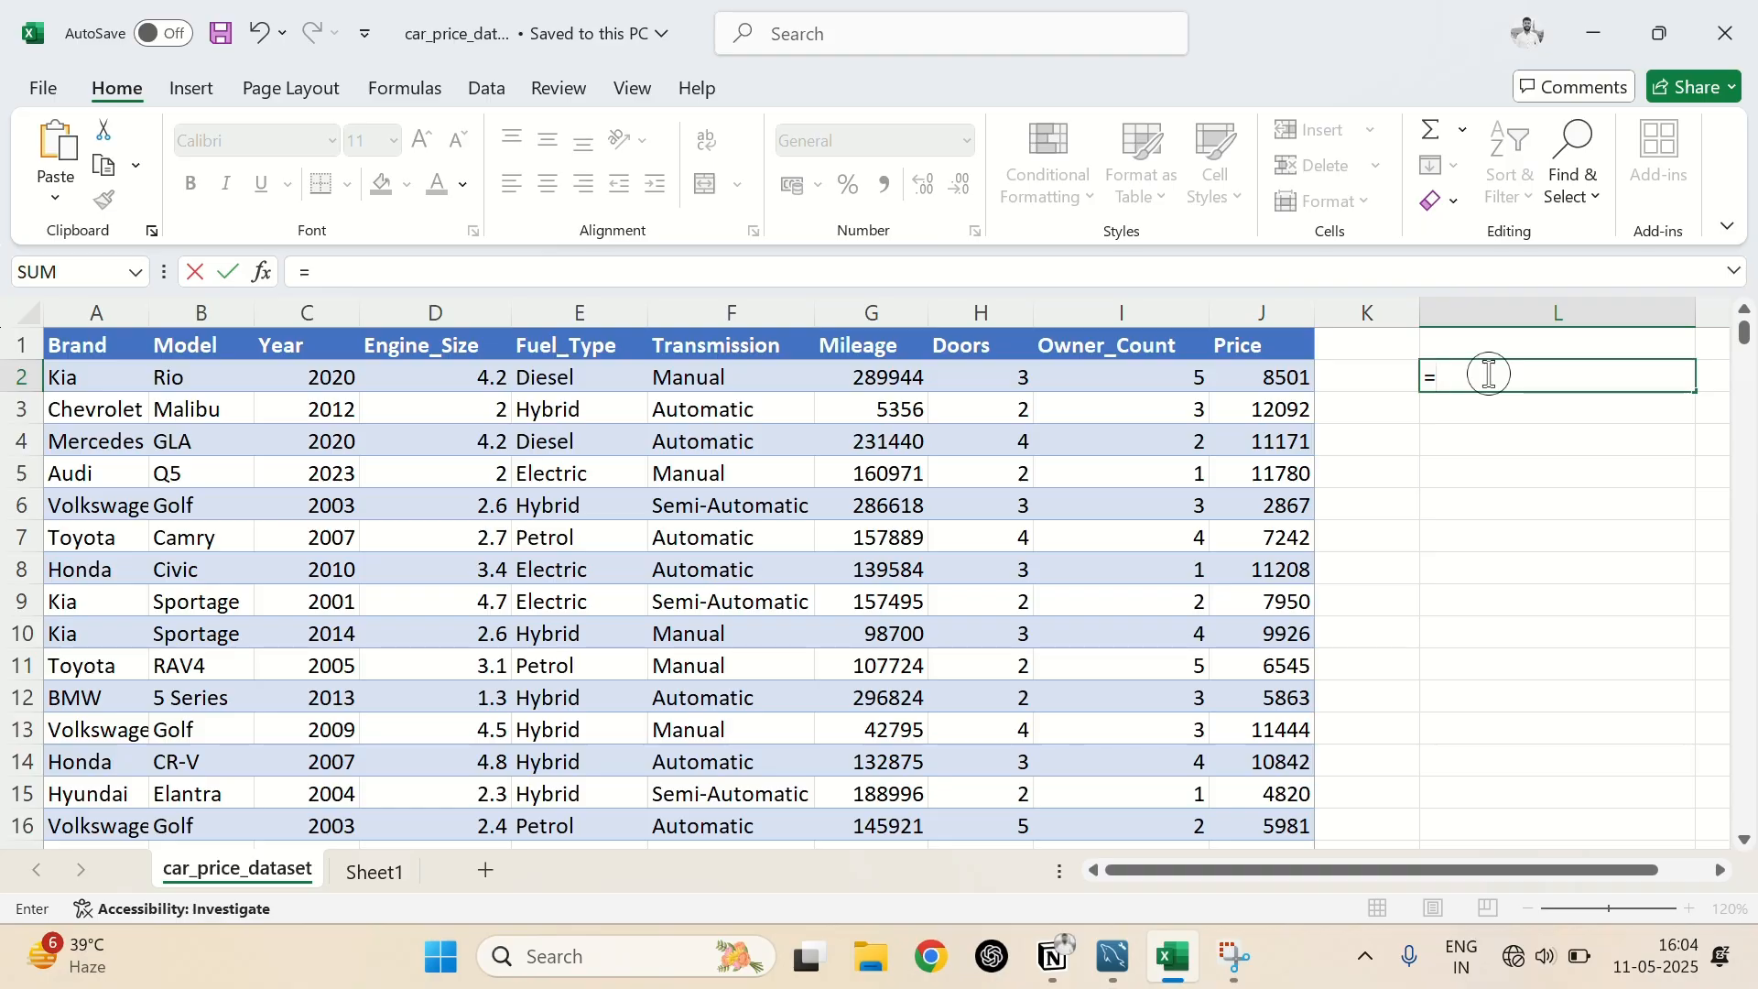
pyautogui.write('if')
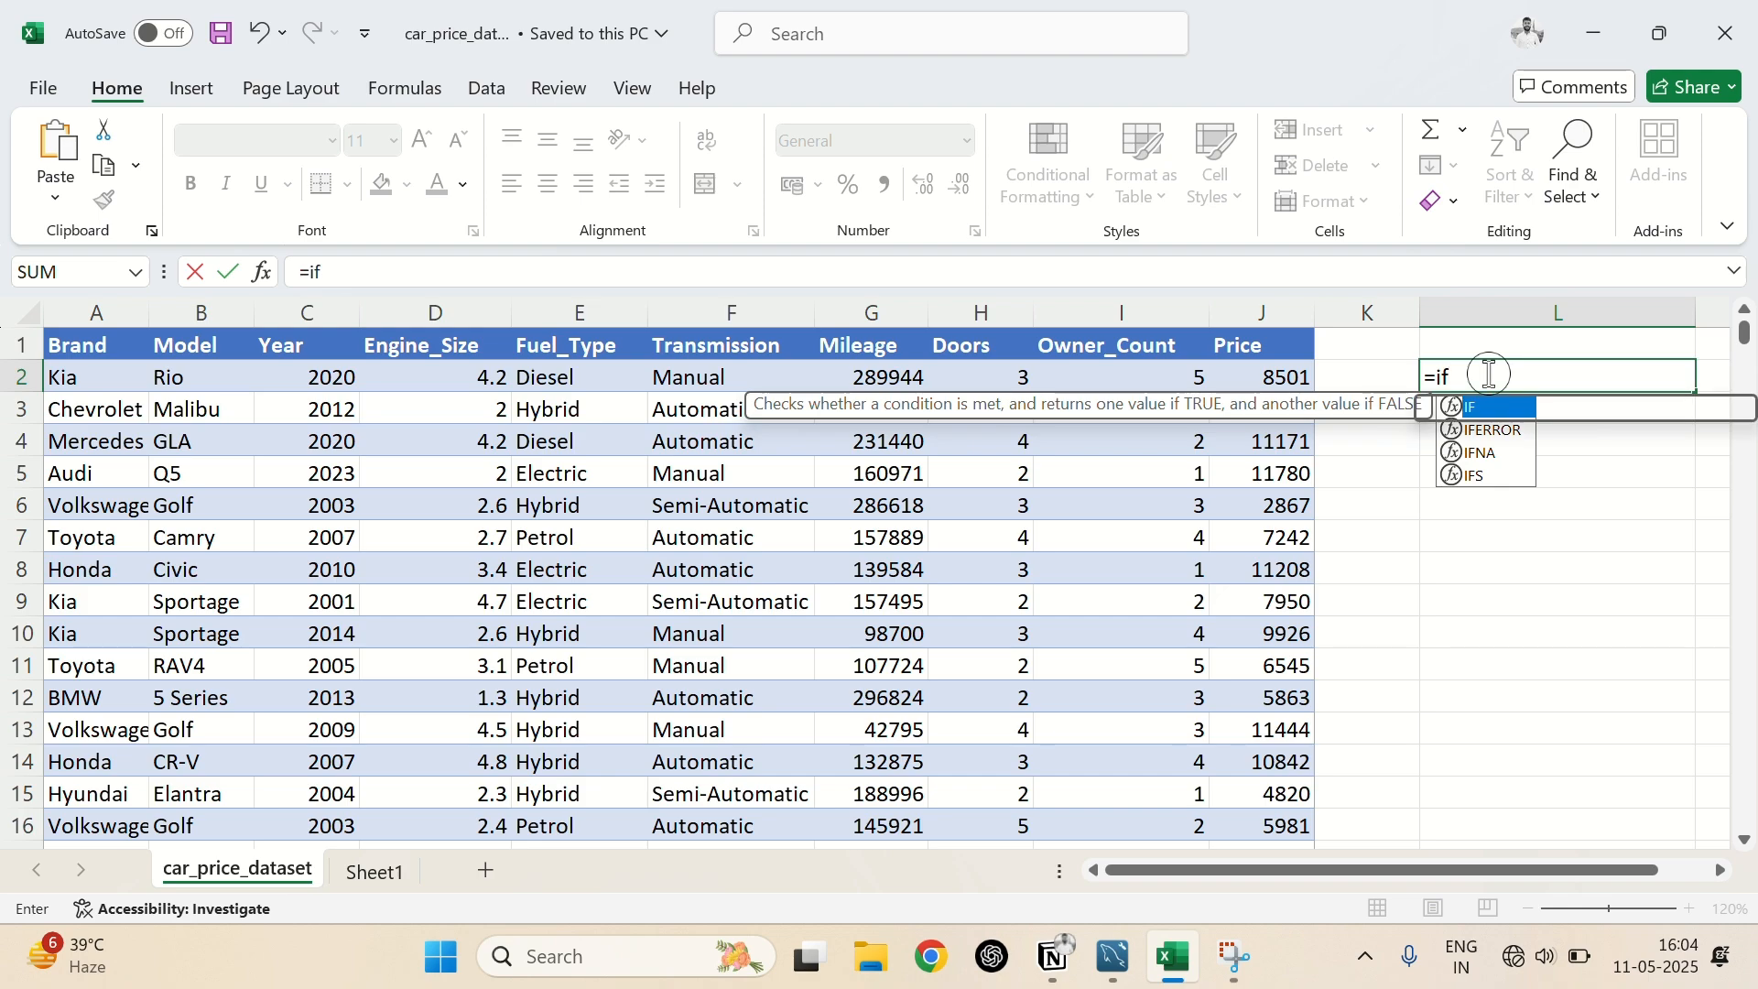
pyautogui.press('Tab')
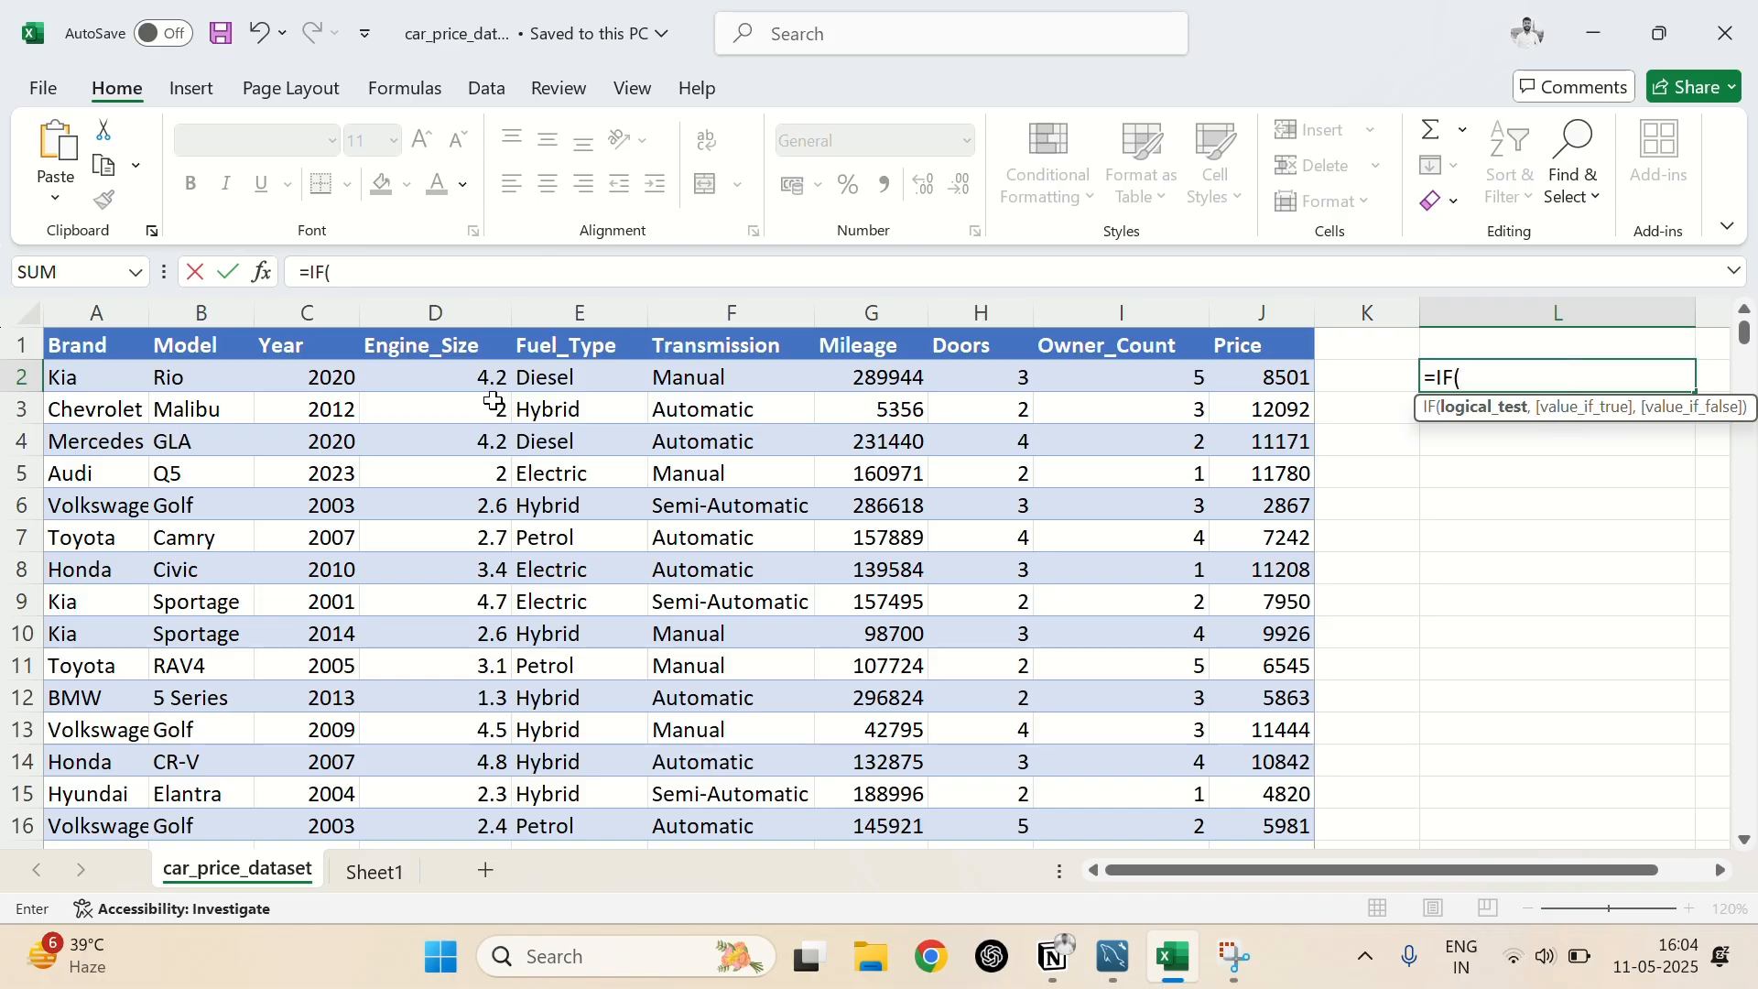
pyautogui.click(320, 381)
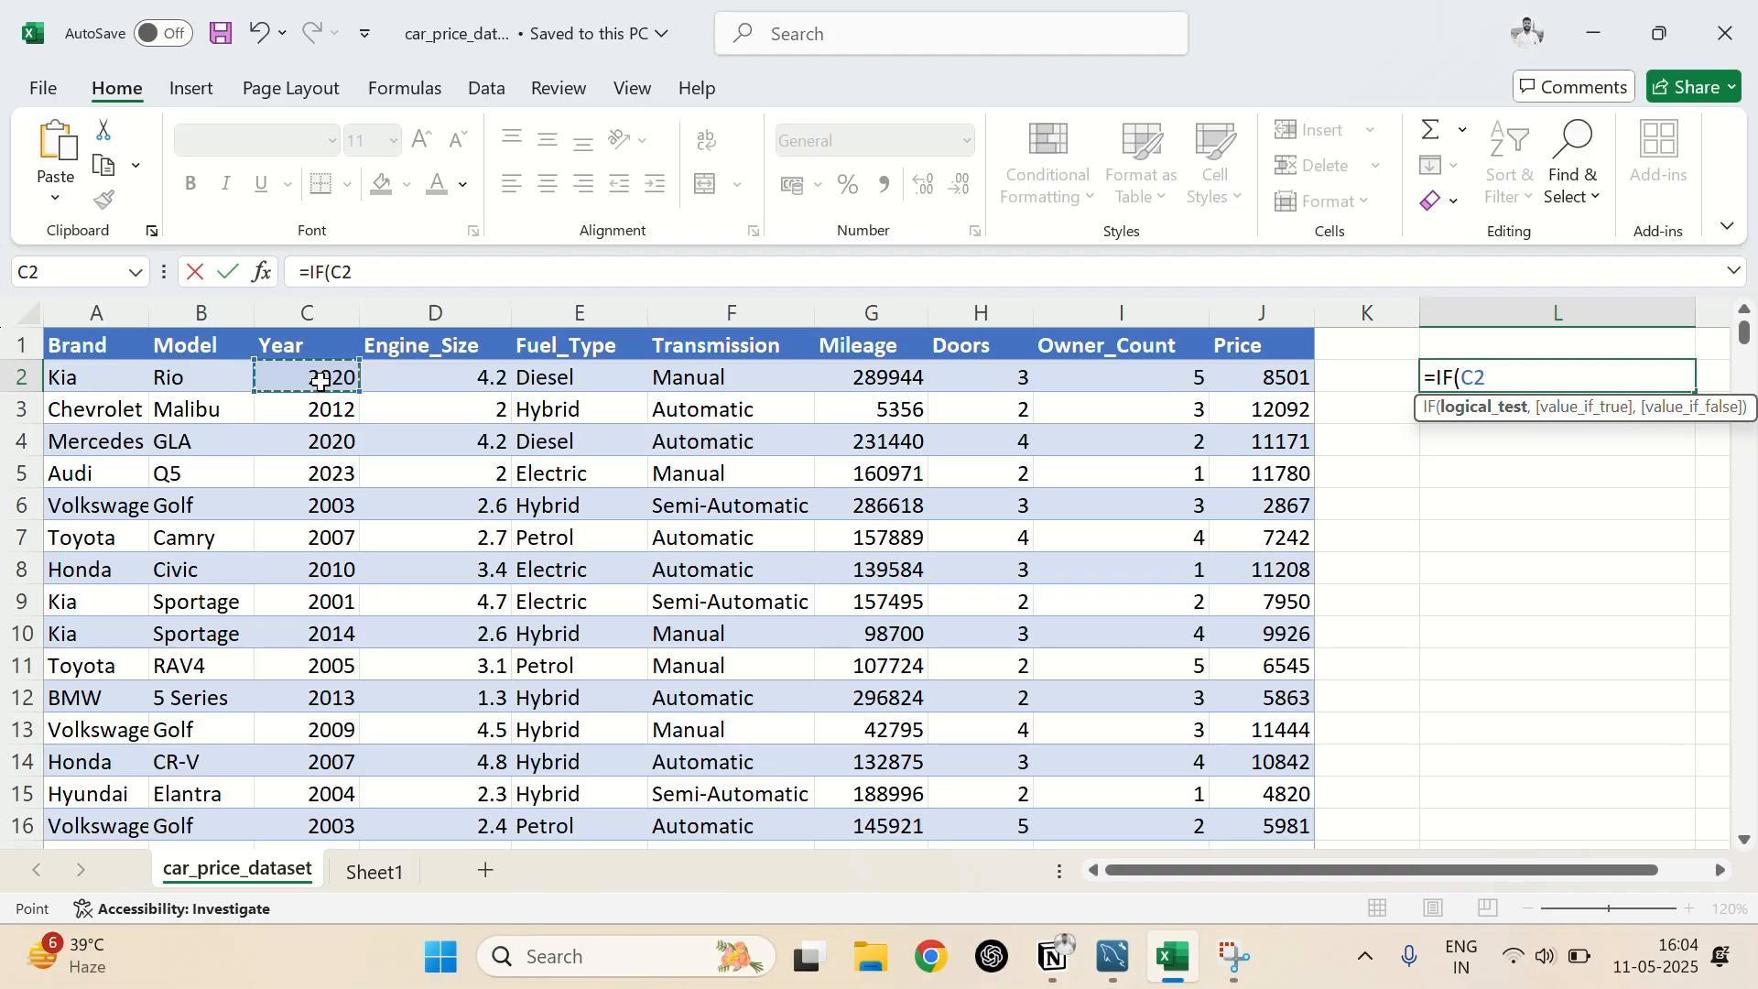
pyautogui.write('>2020')
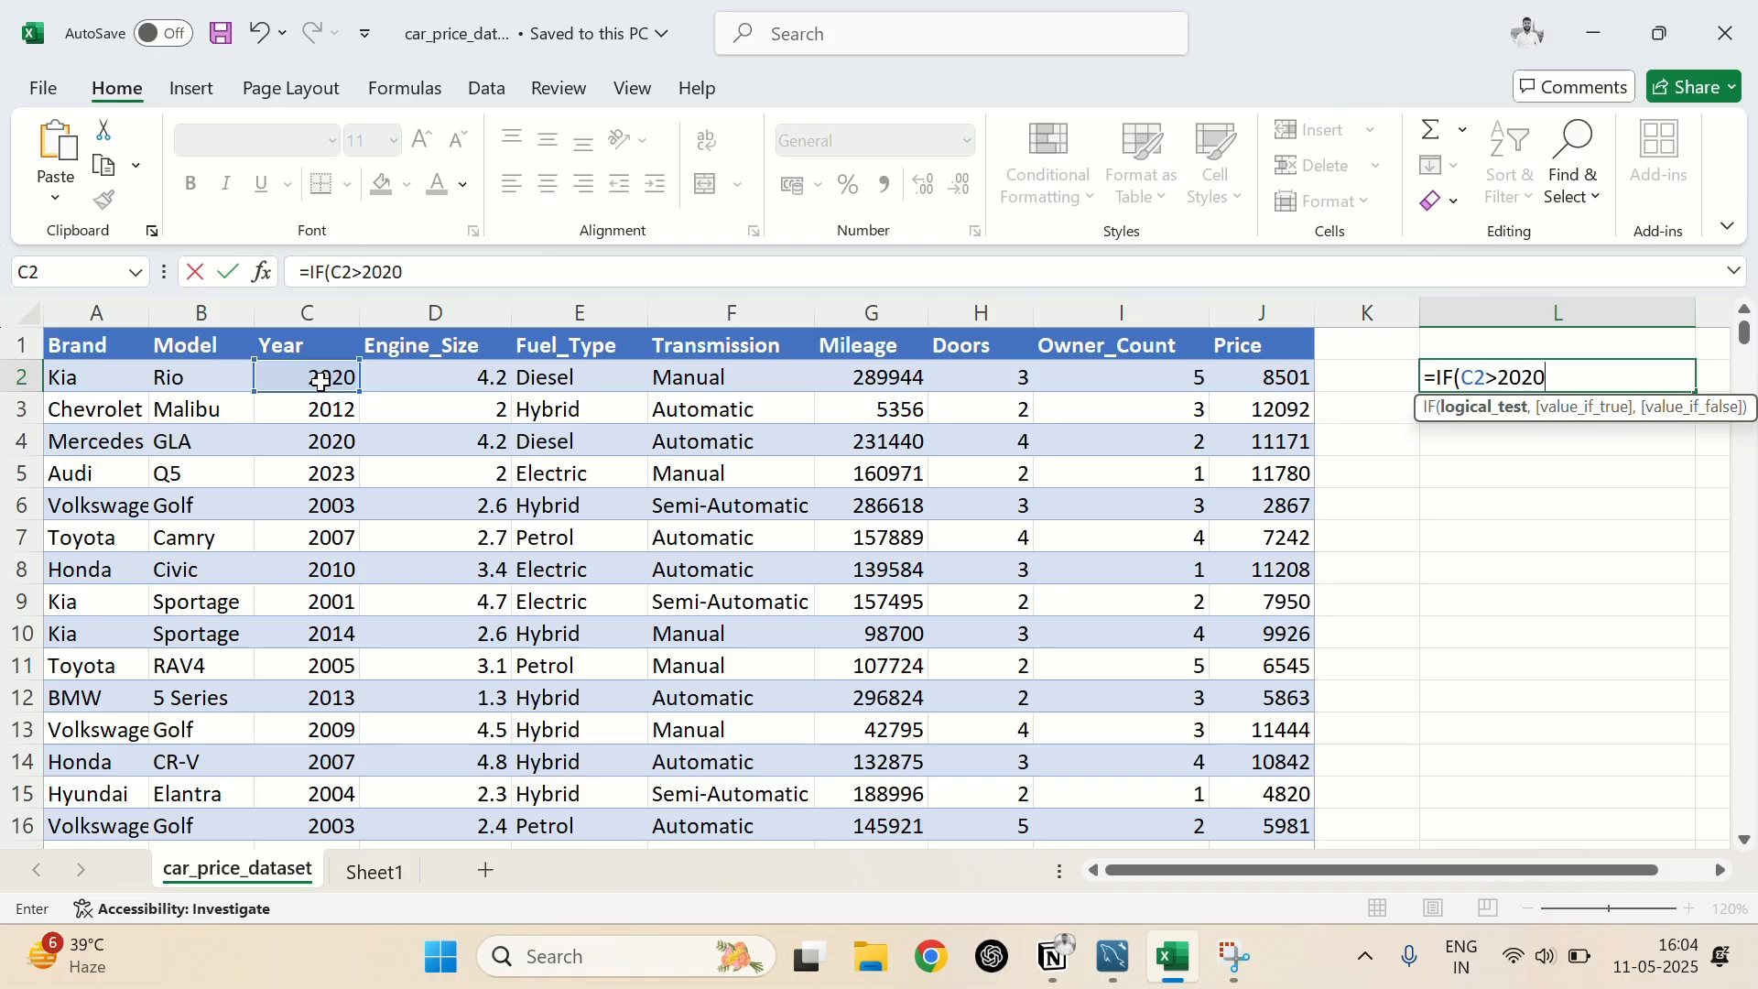
pyautogui.write(',')
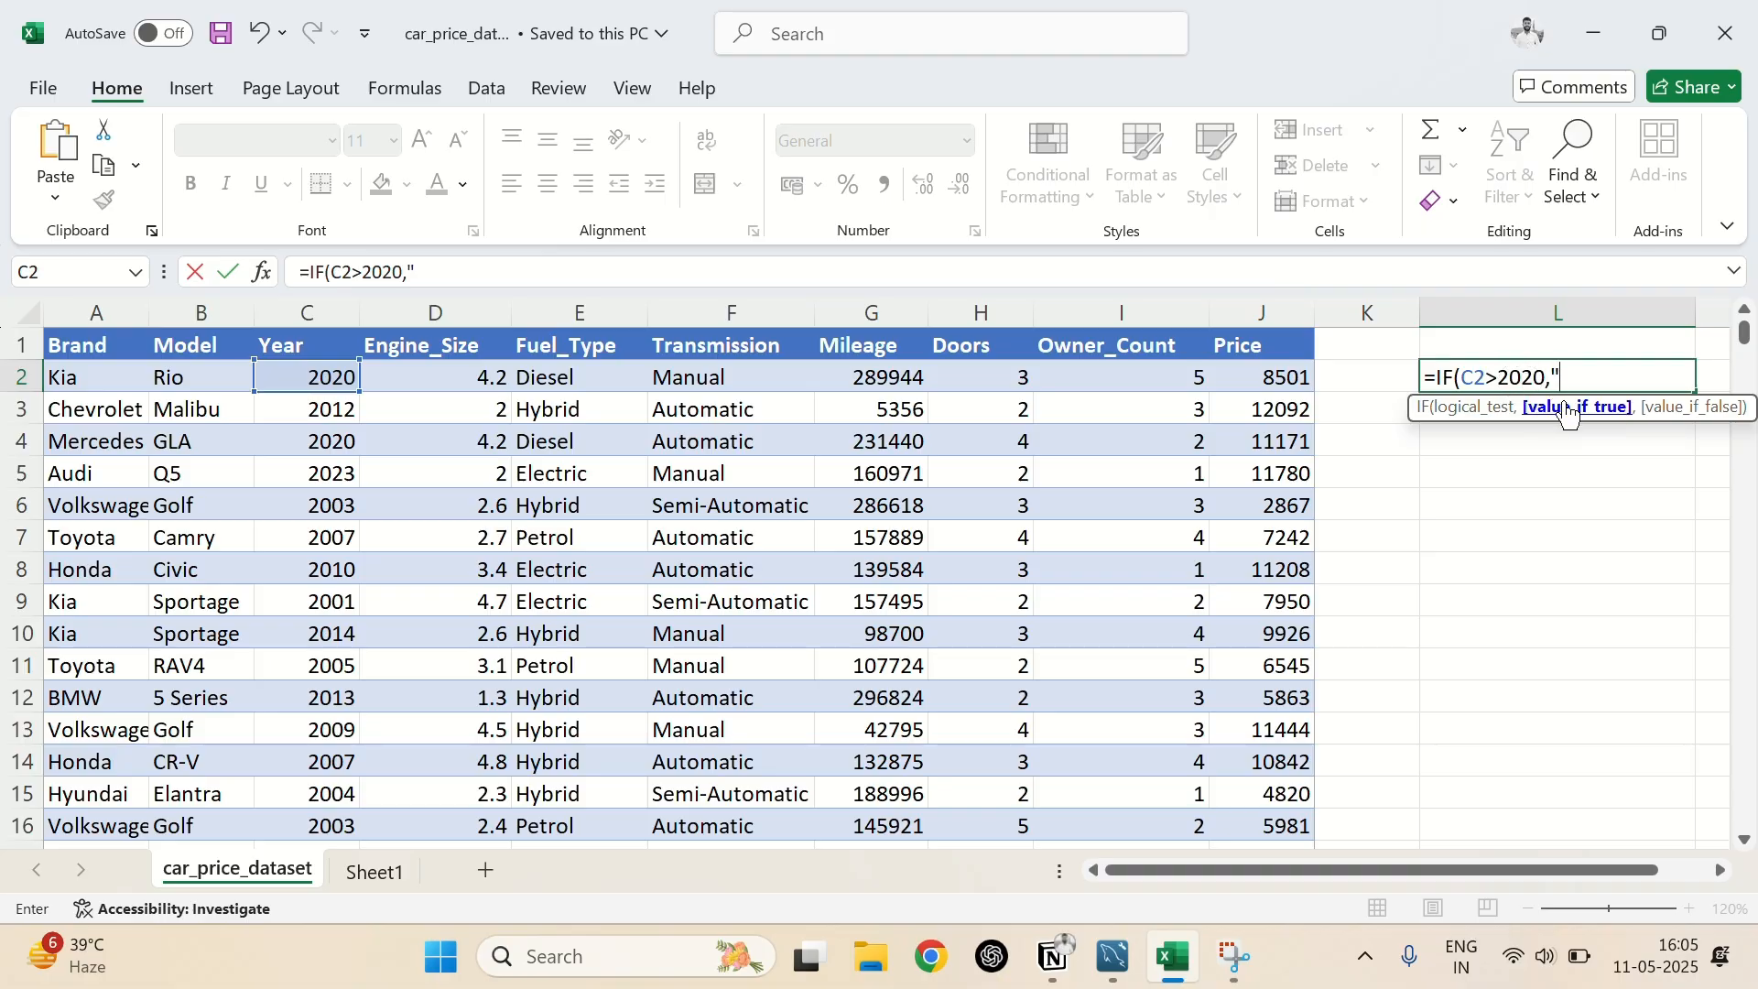
# Complete the IF formula in L2 to return "New" when true and "Old" when false, and enter it
pyautogui.write('New",')
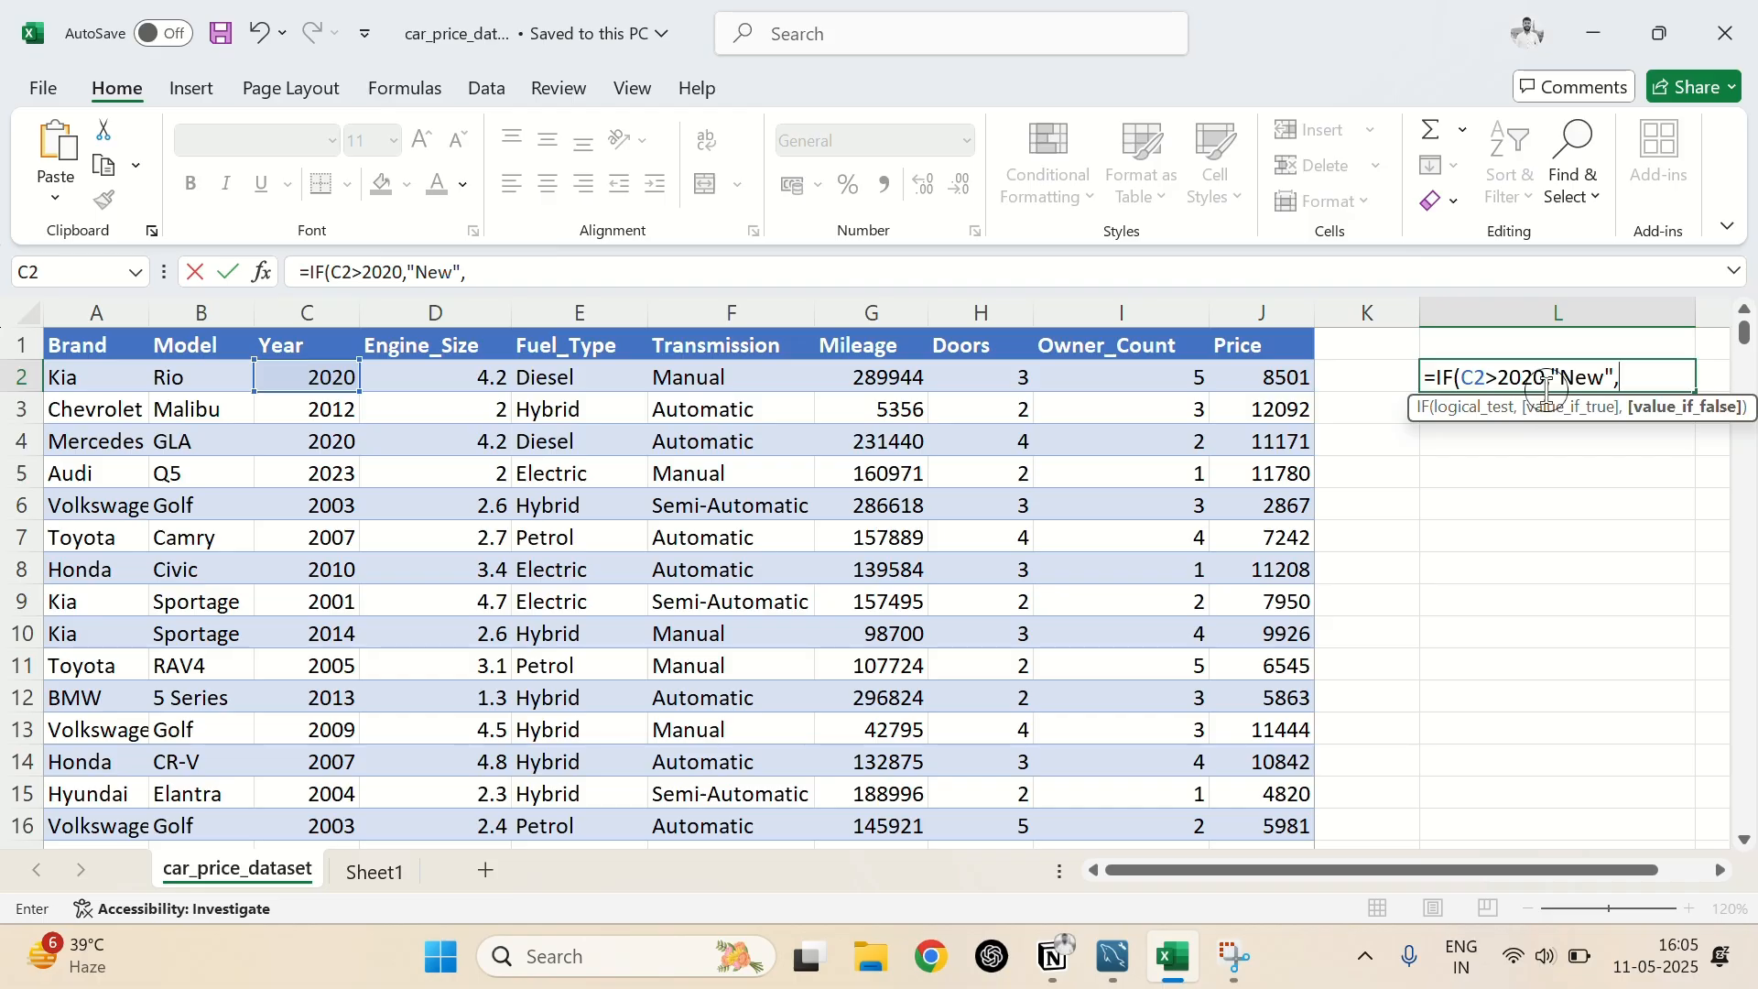
pyautogui.write('"Old")')
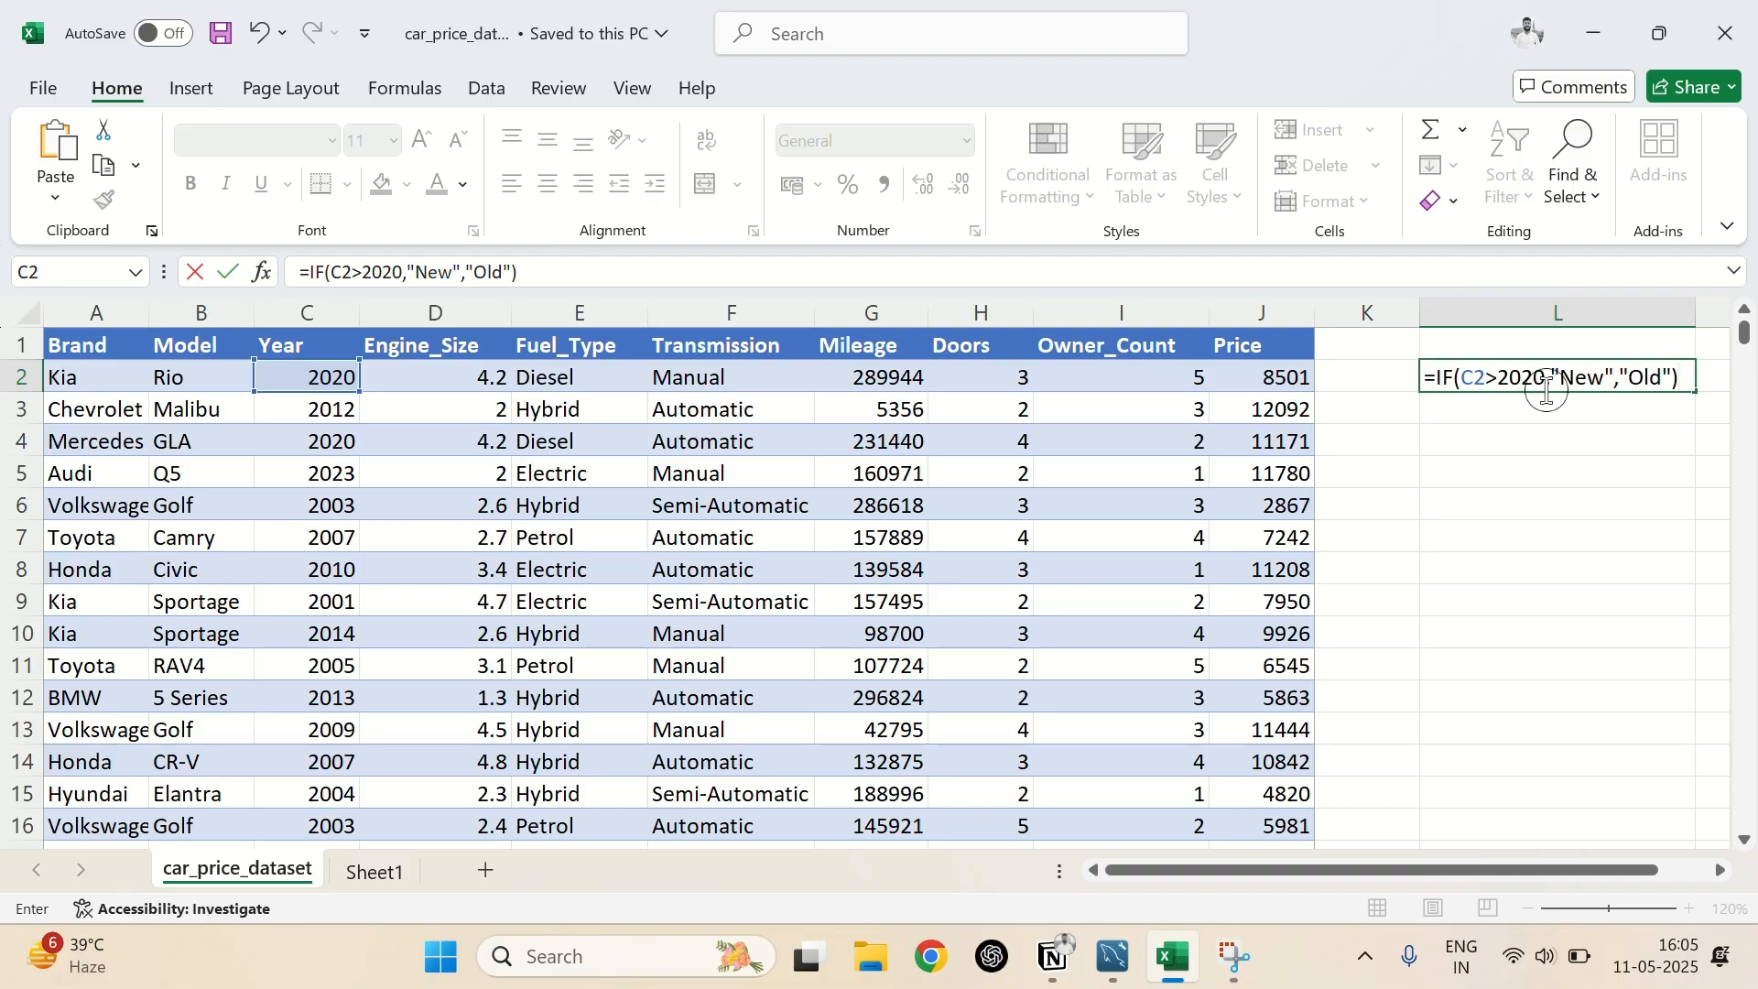
pyautogui.press('Return')
# Compare the result in L2 with the year in C2 and review the formula's arguments
pyautogui.click(1498, 376)
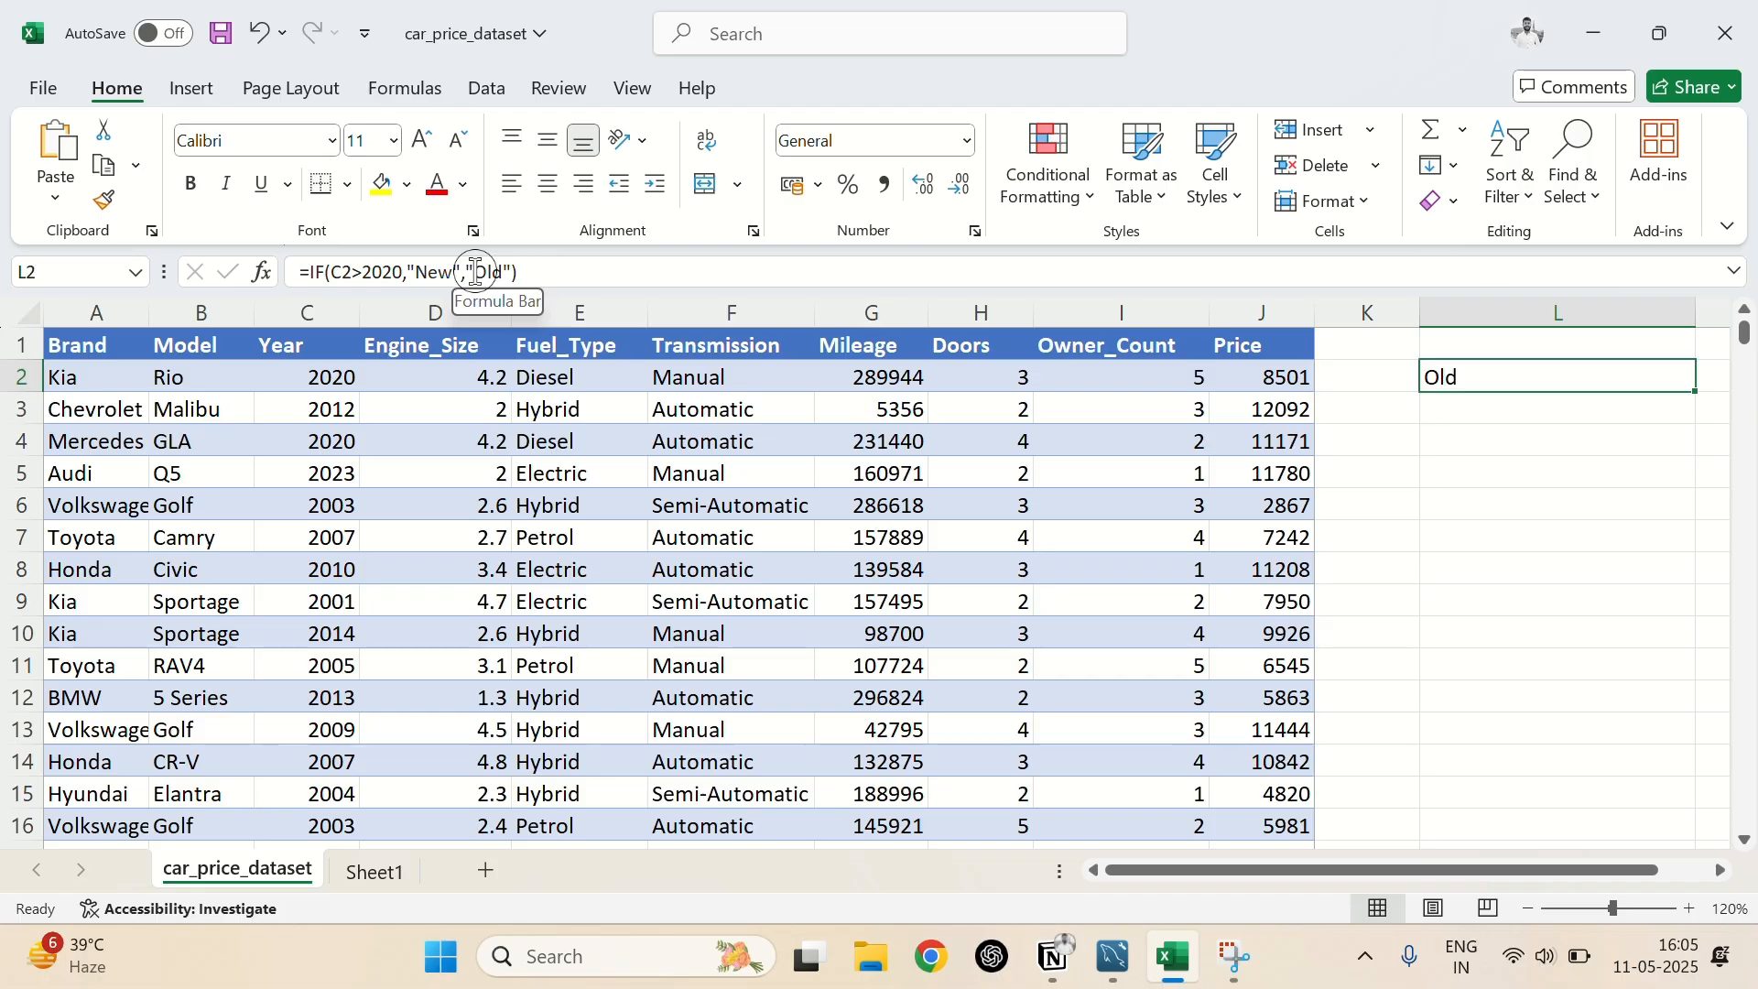
pyautogui.click(338, 378)
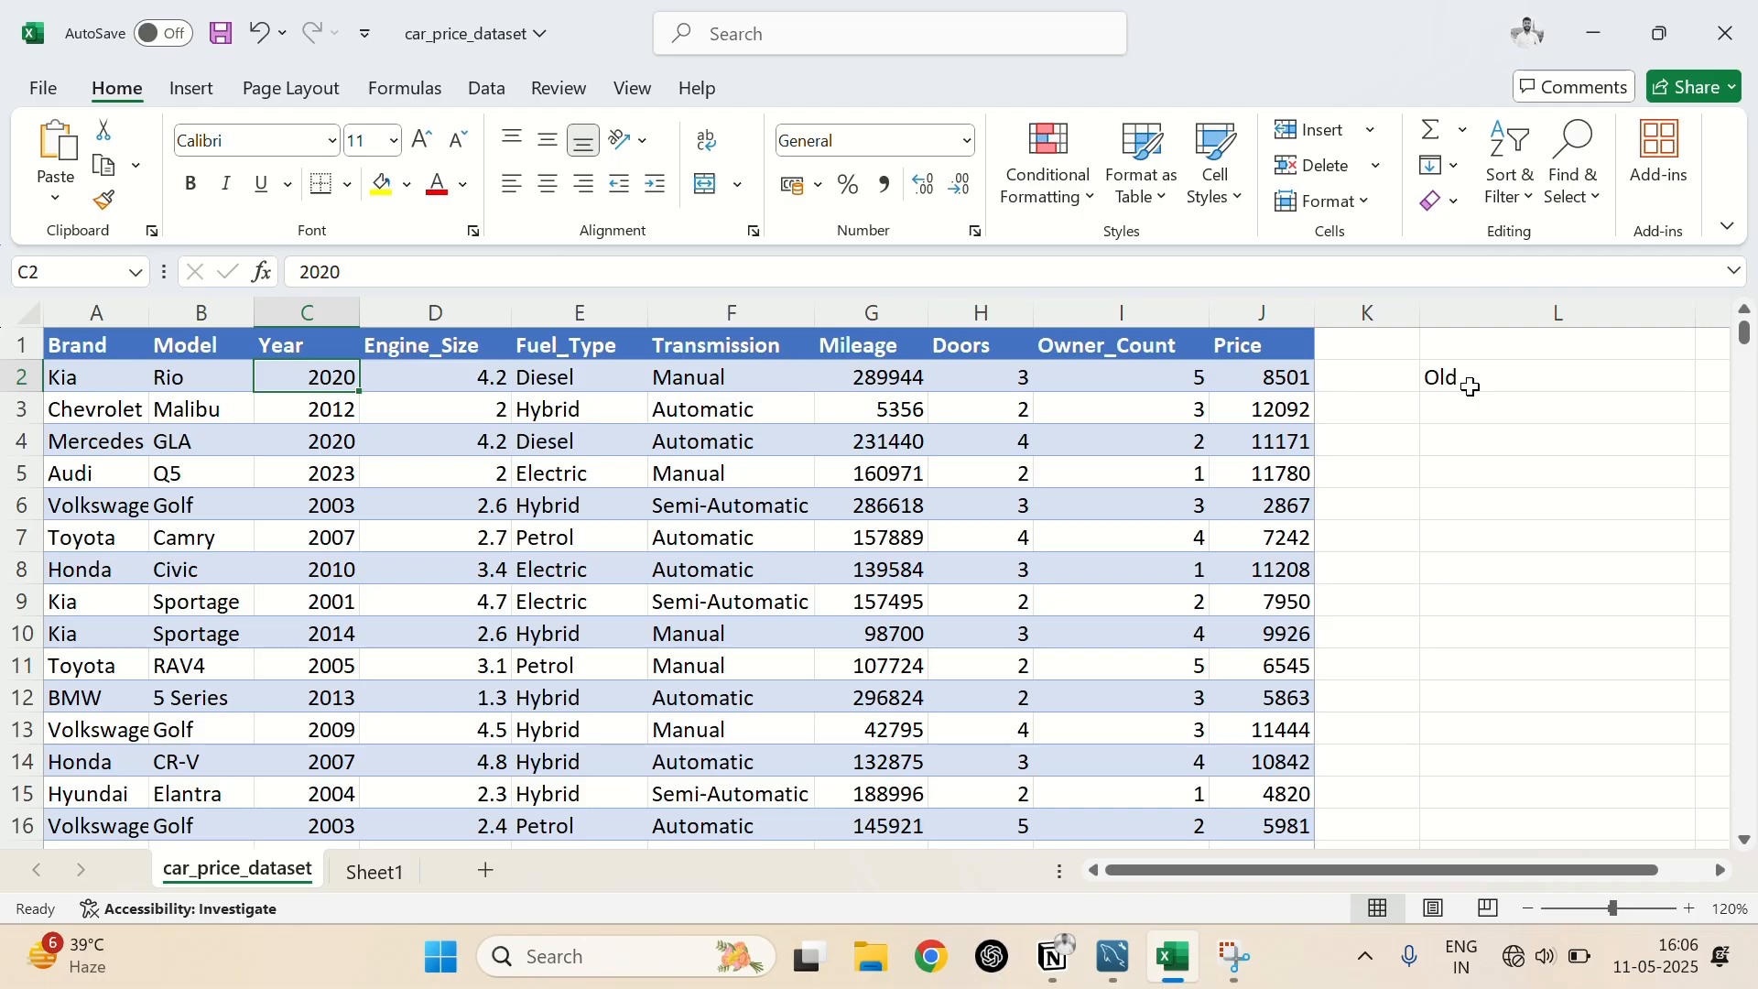
pyautogui.click(1471, 385)
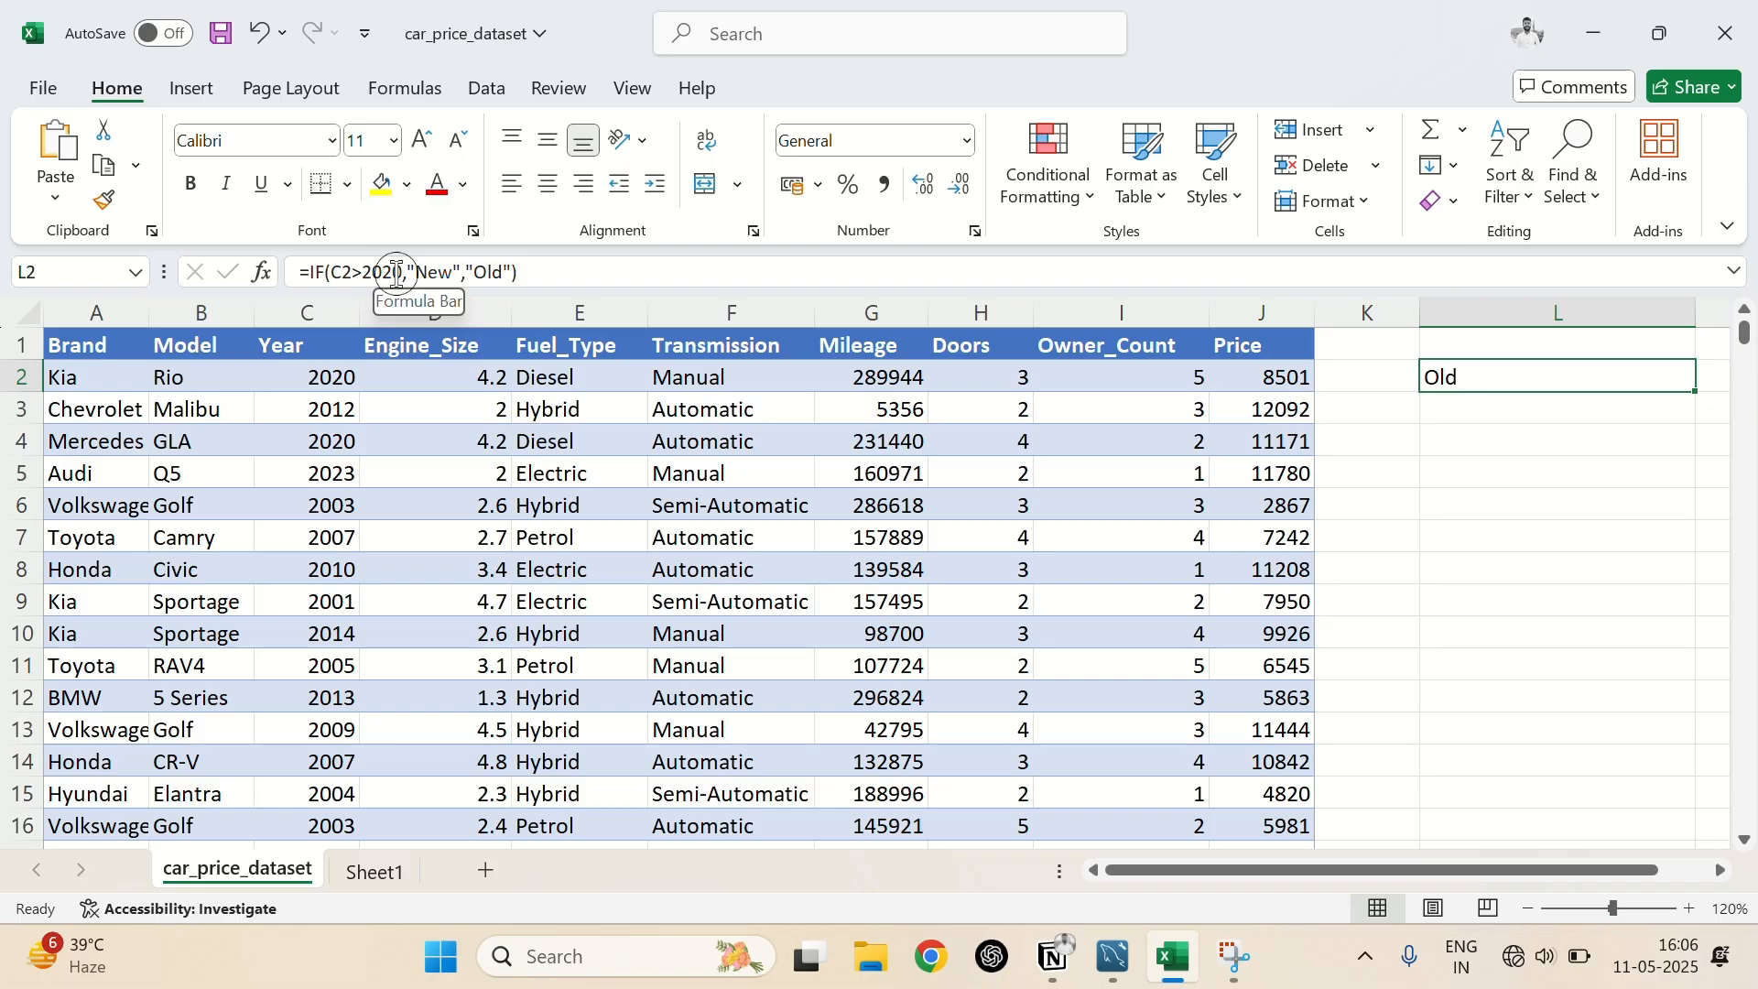
pyautogui.click(472, 274)
pyautogui.press('Return')
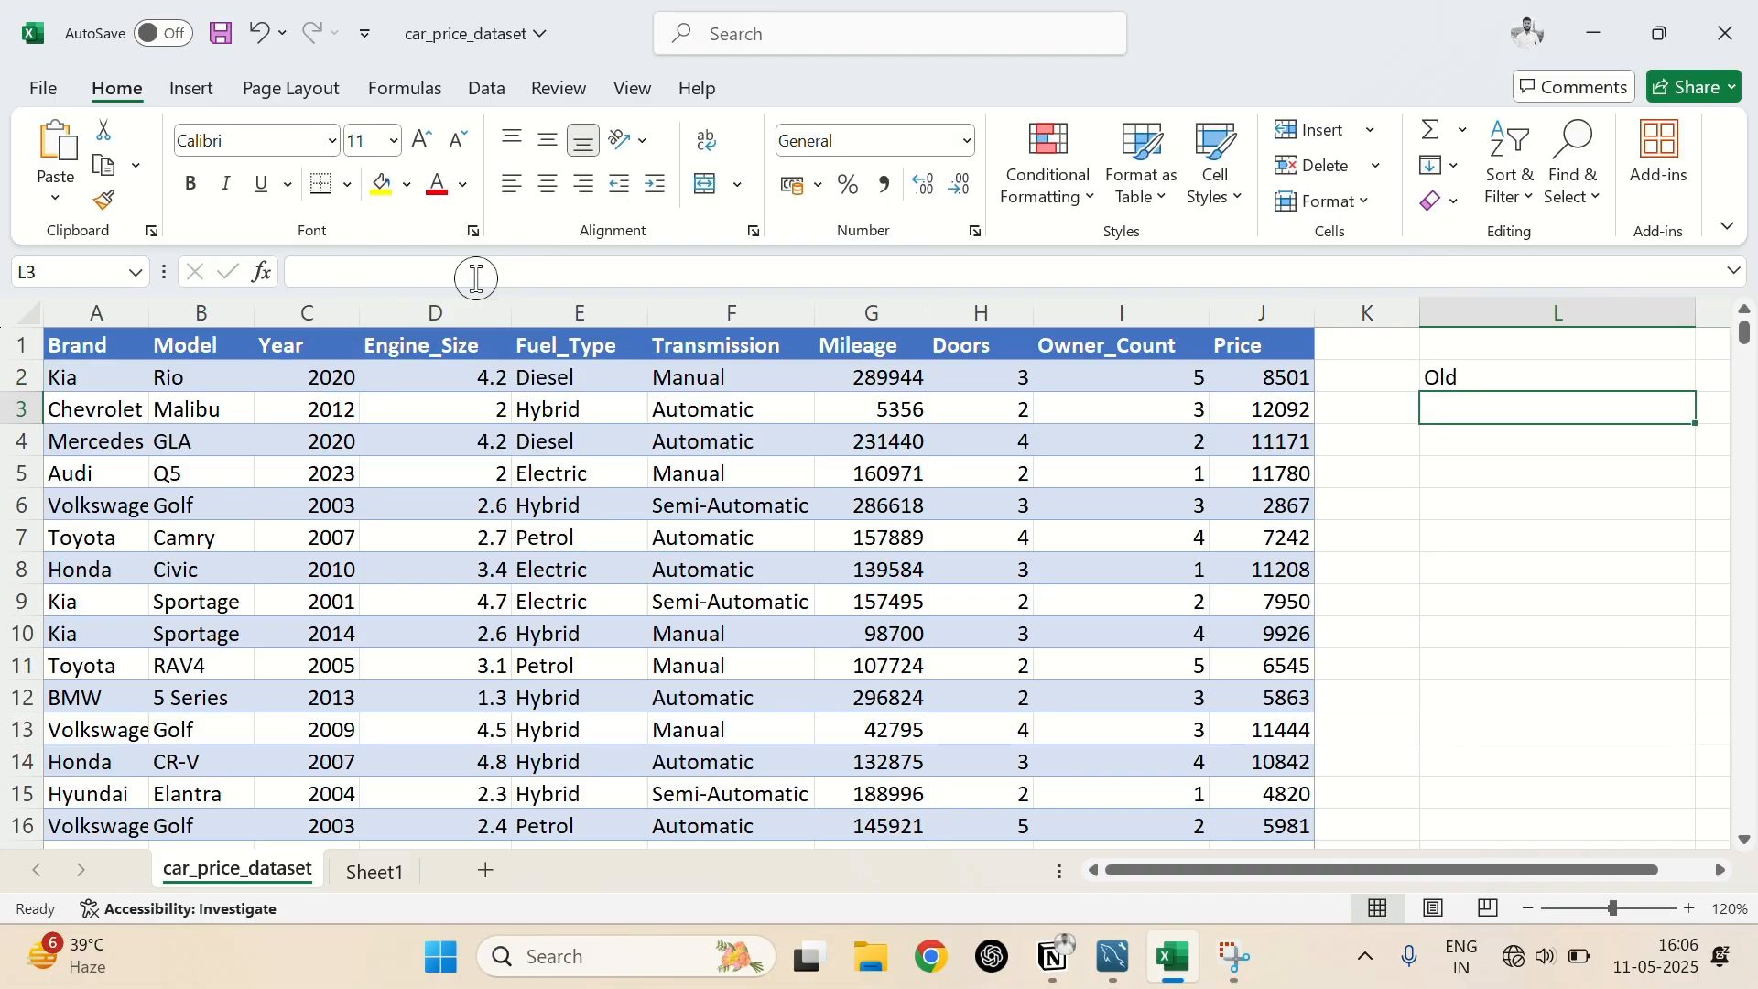
# Fill the IF formula from L2 down column L through row 19
pyautogui.click(1684, 380)
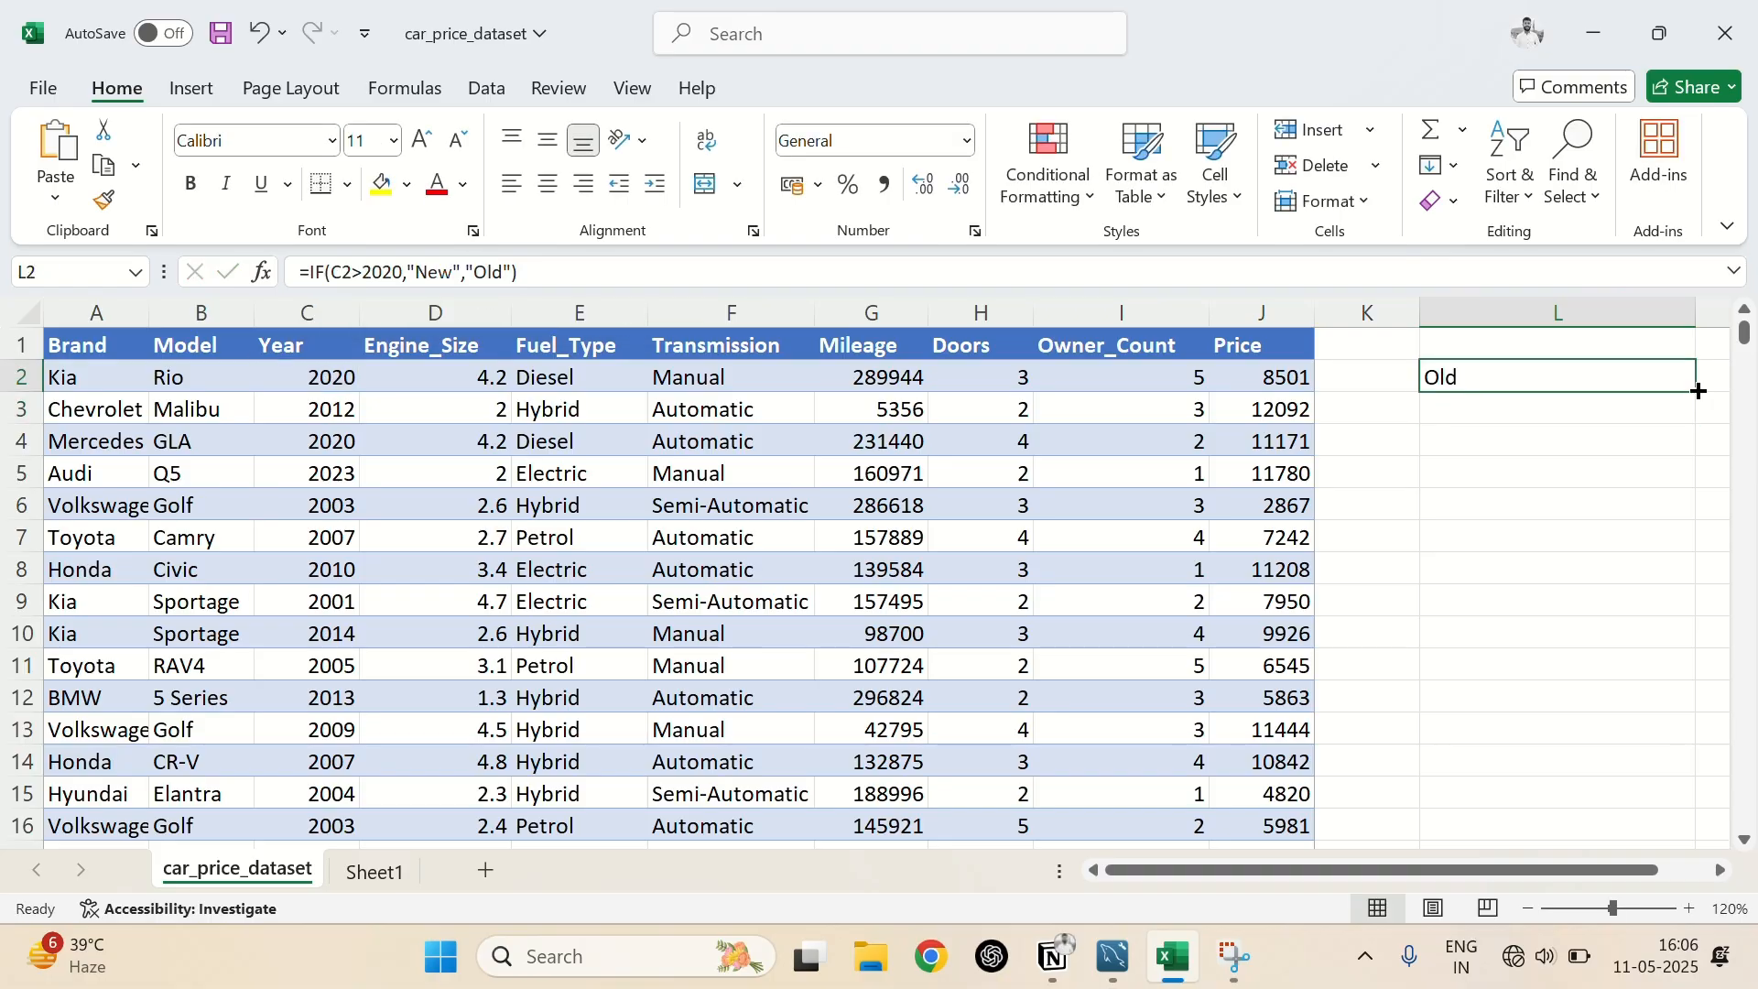
pyautogui.moveTo(1698, 391); pyautogui.dragTo(1579, 792)
pyautogui.scroll(2, 1575, 669)
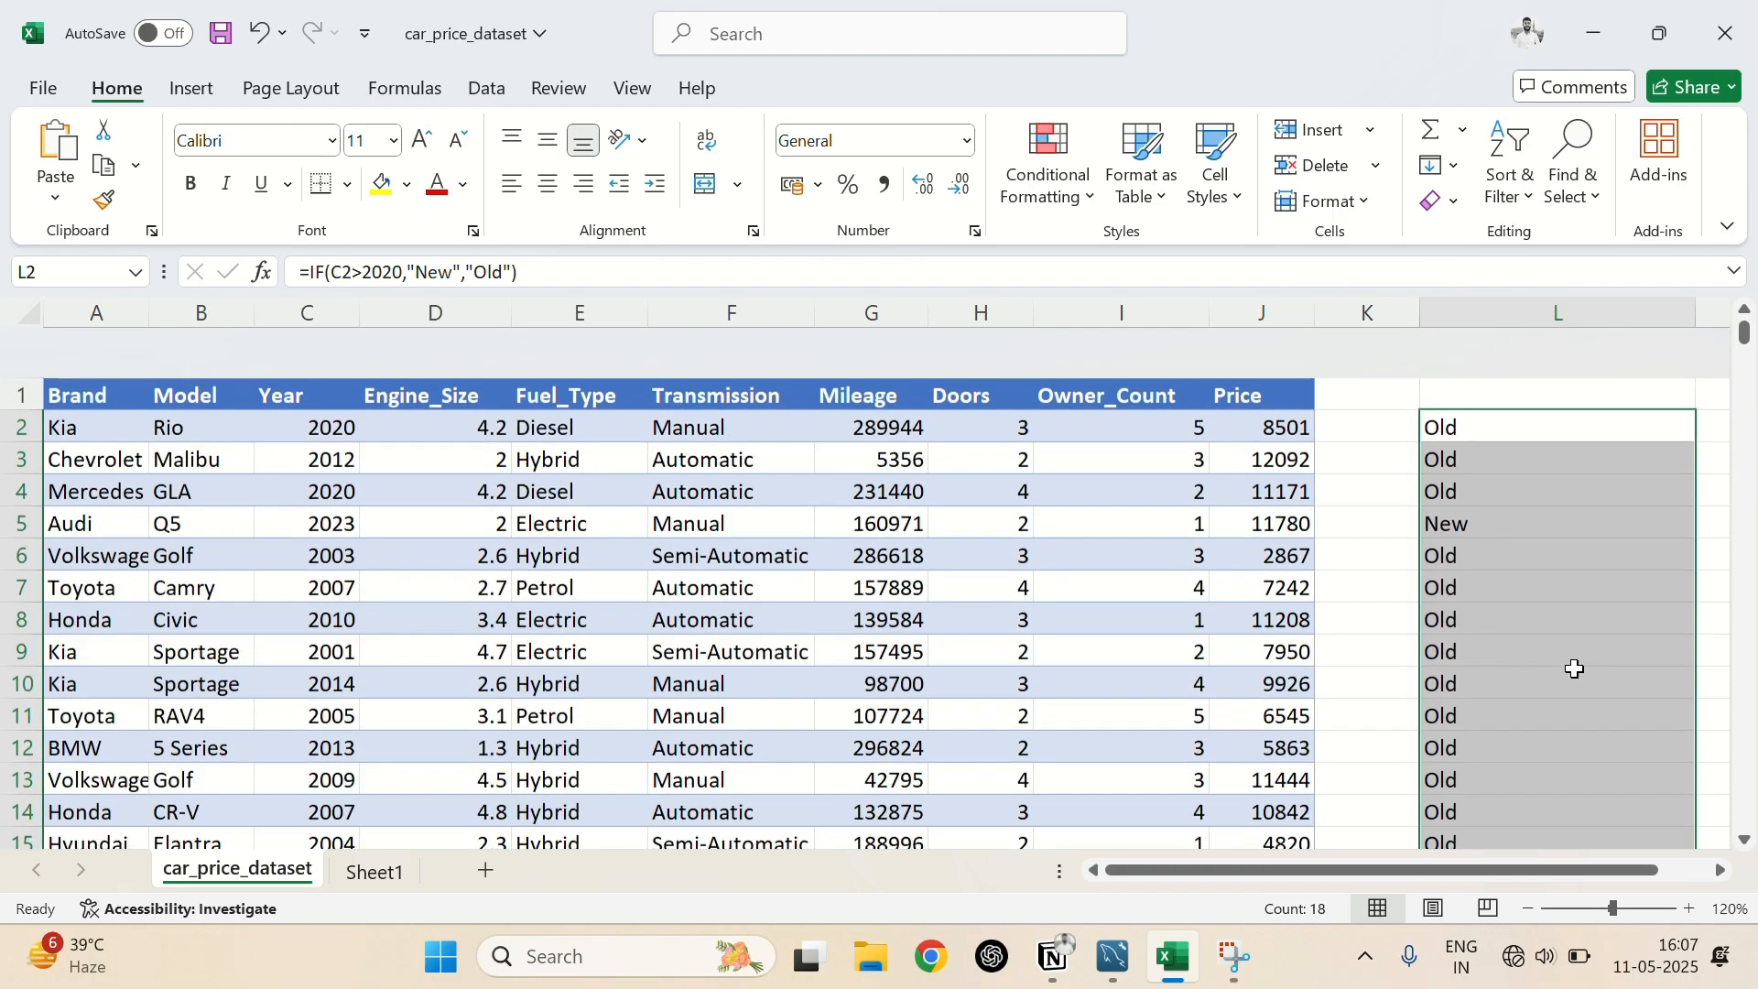
pyautogui.scroll(-1, 1575, 669)
# Check the filled result in L5 against the Audi Q5's year in C5
pyautogui.click(1485, 472)
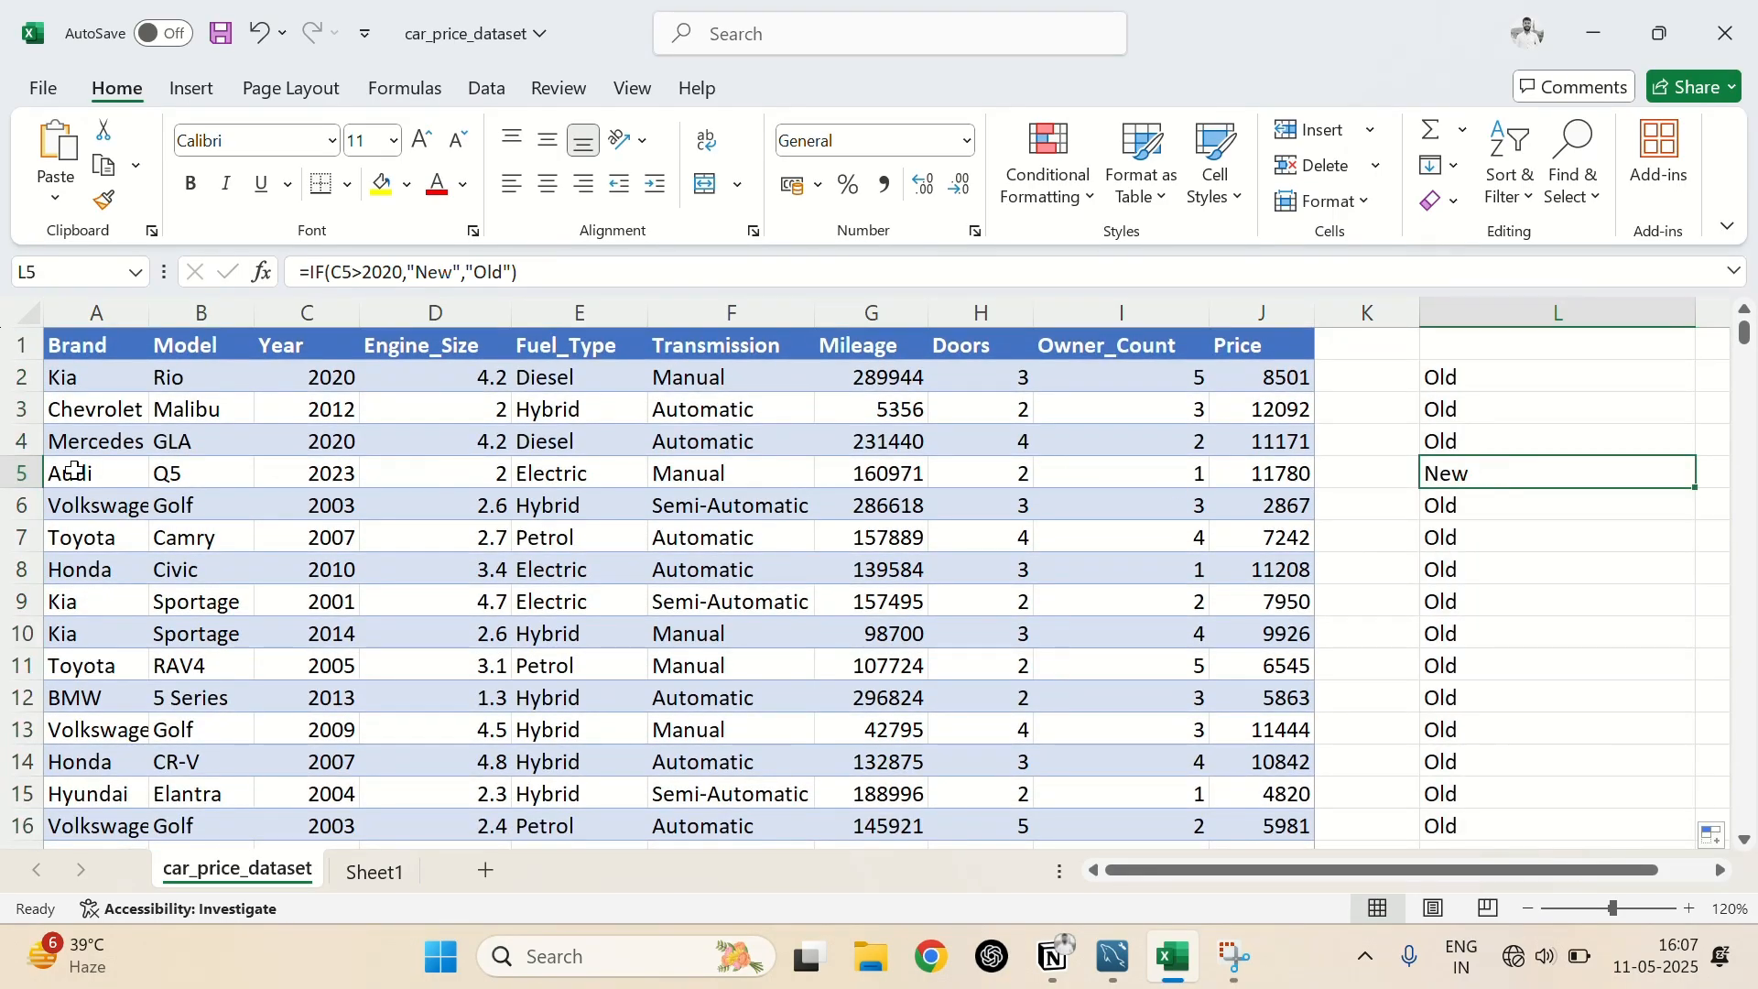
pyautogui.click(338, 477)
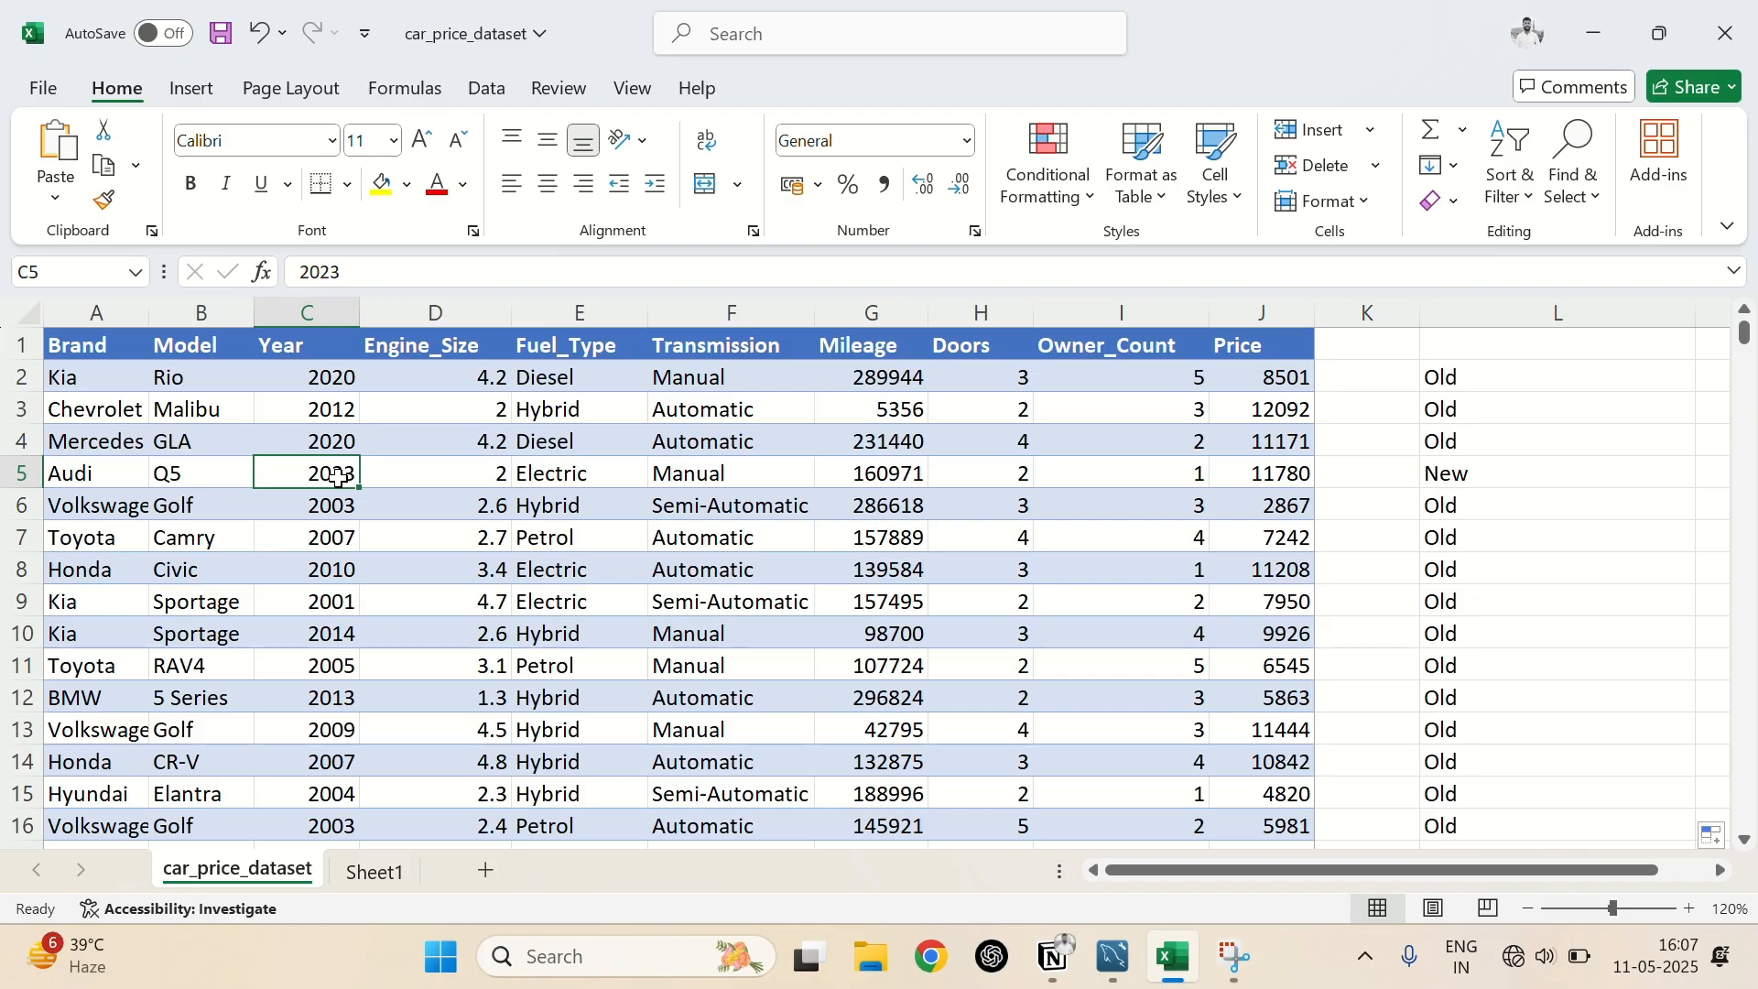
pyautogui.click(1456, 475)
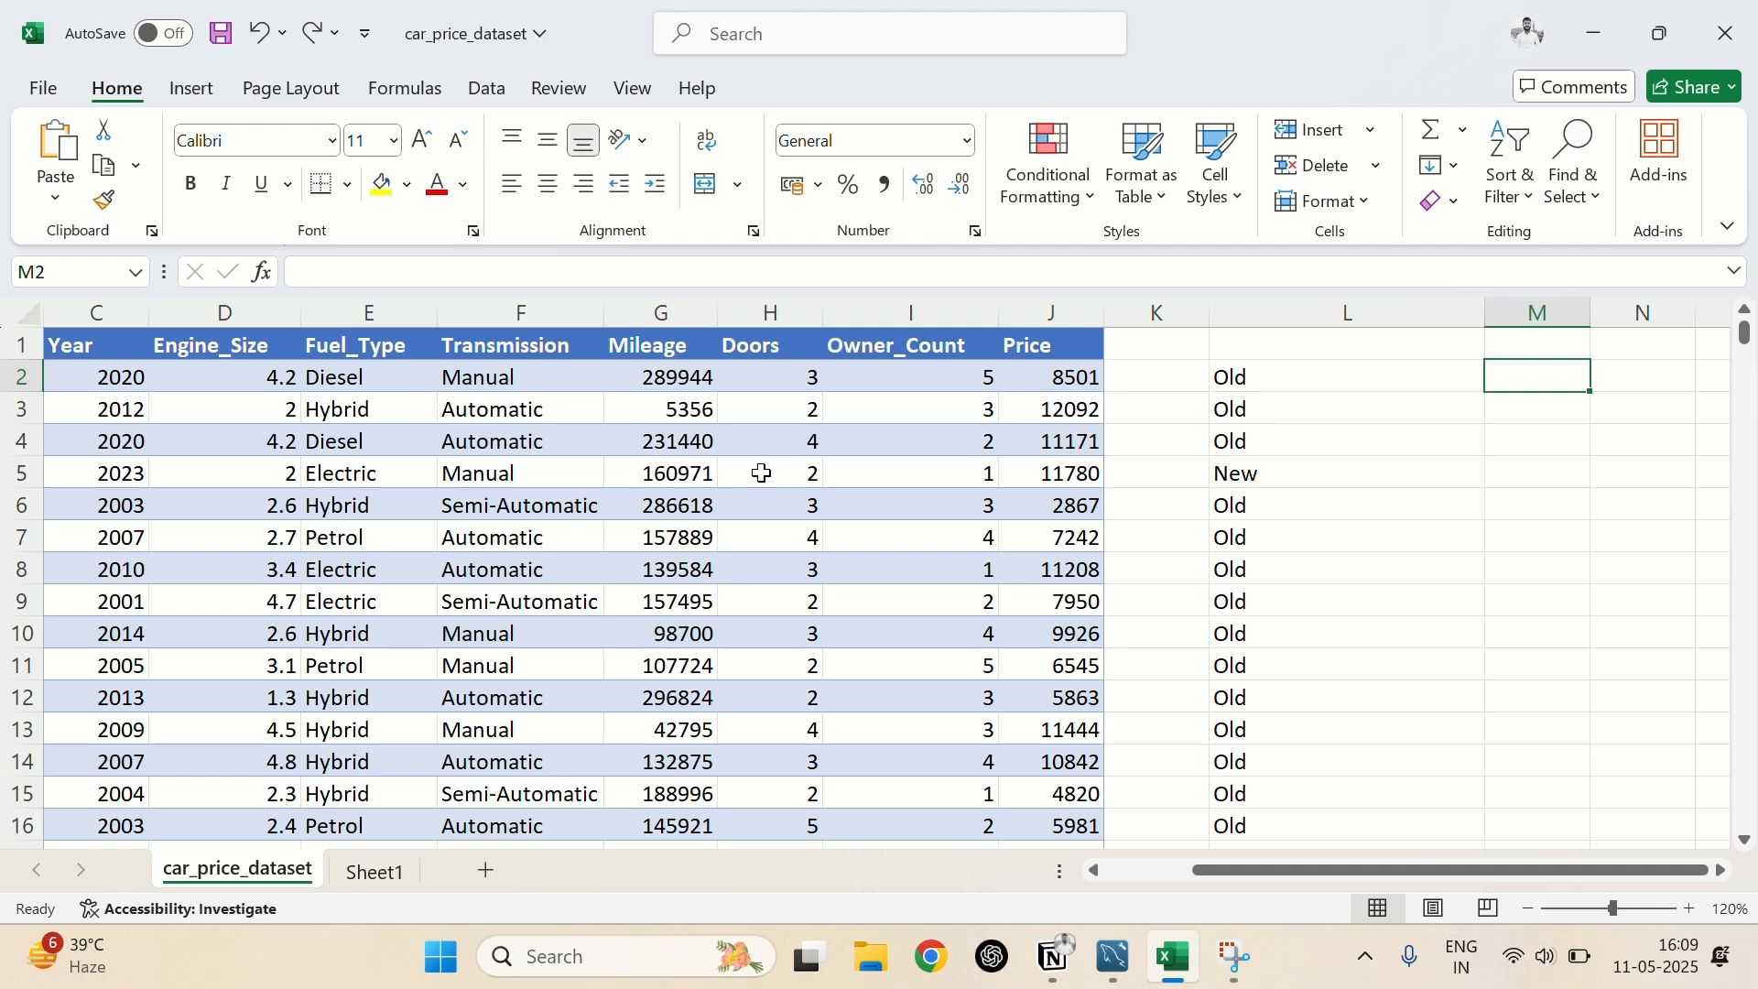
# Examine the Fuel_Type column and the empty cells at the start of column M
pyautogui.click(348, 315)
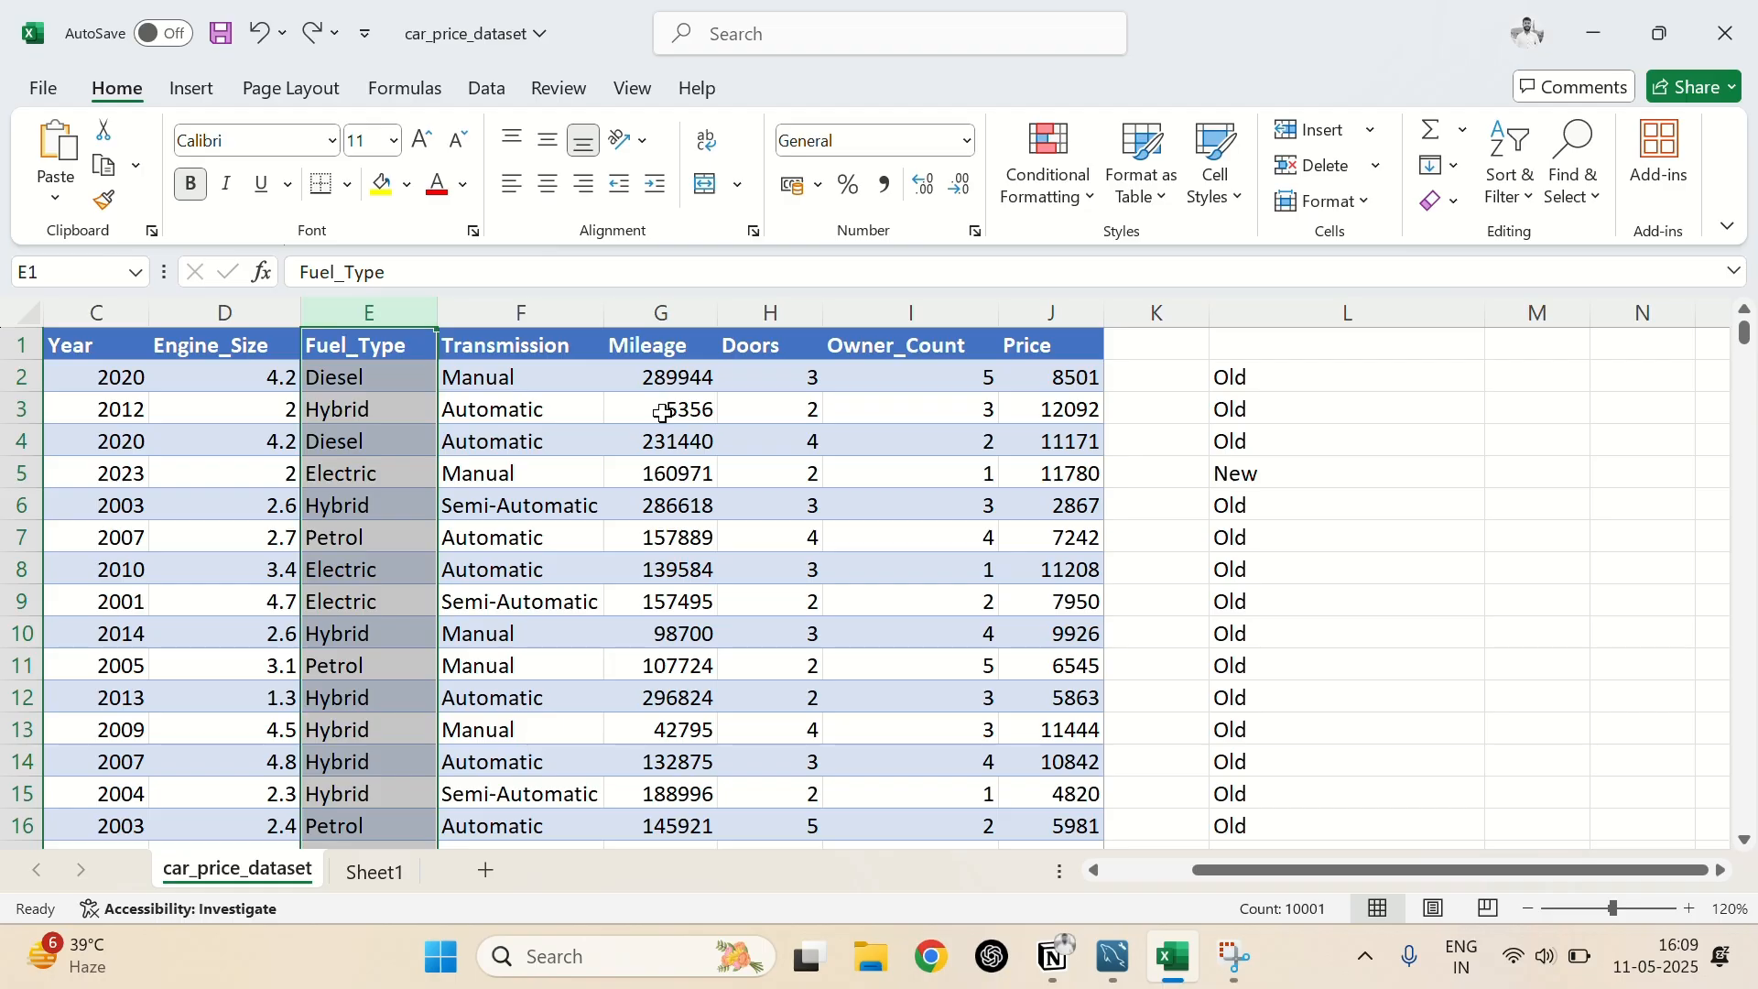
pyautogui.click(1541, 378)
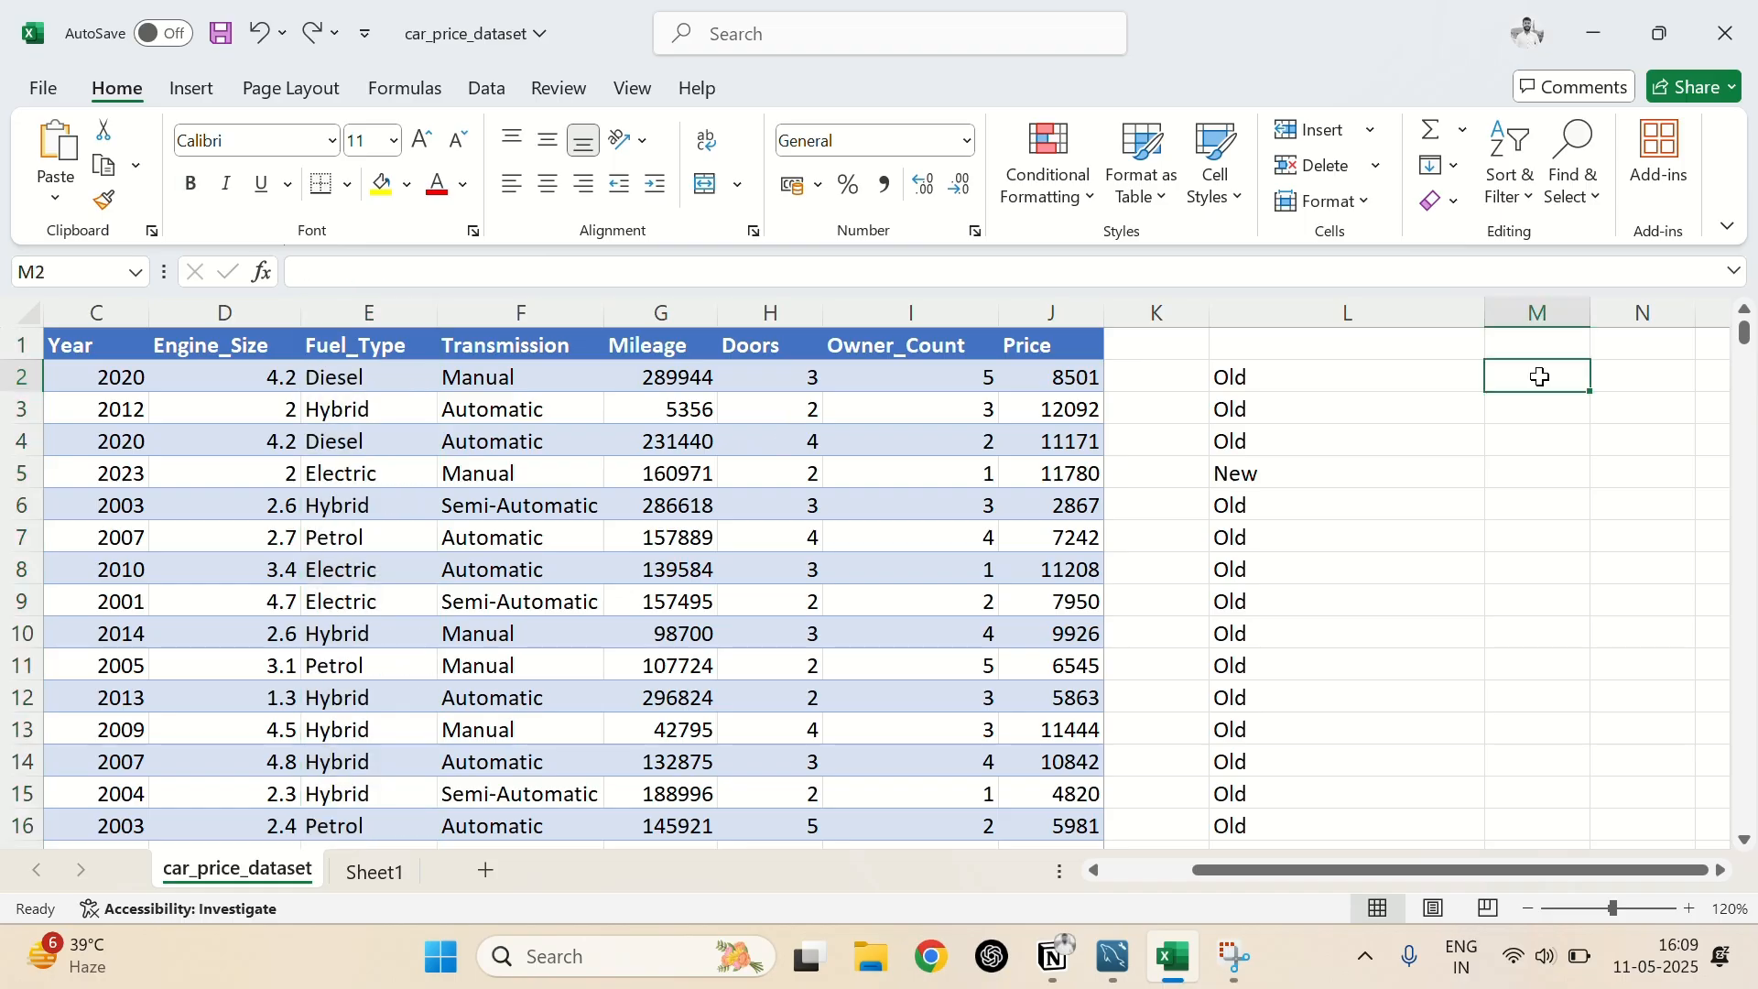
pyautogui.click(1544, 408)
pyautogui.click(1543, 432)
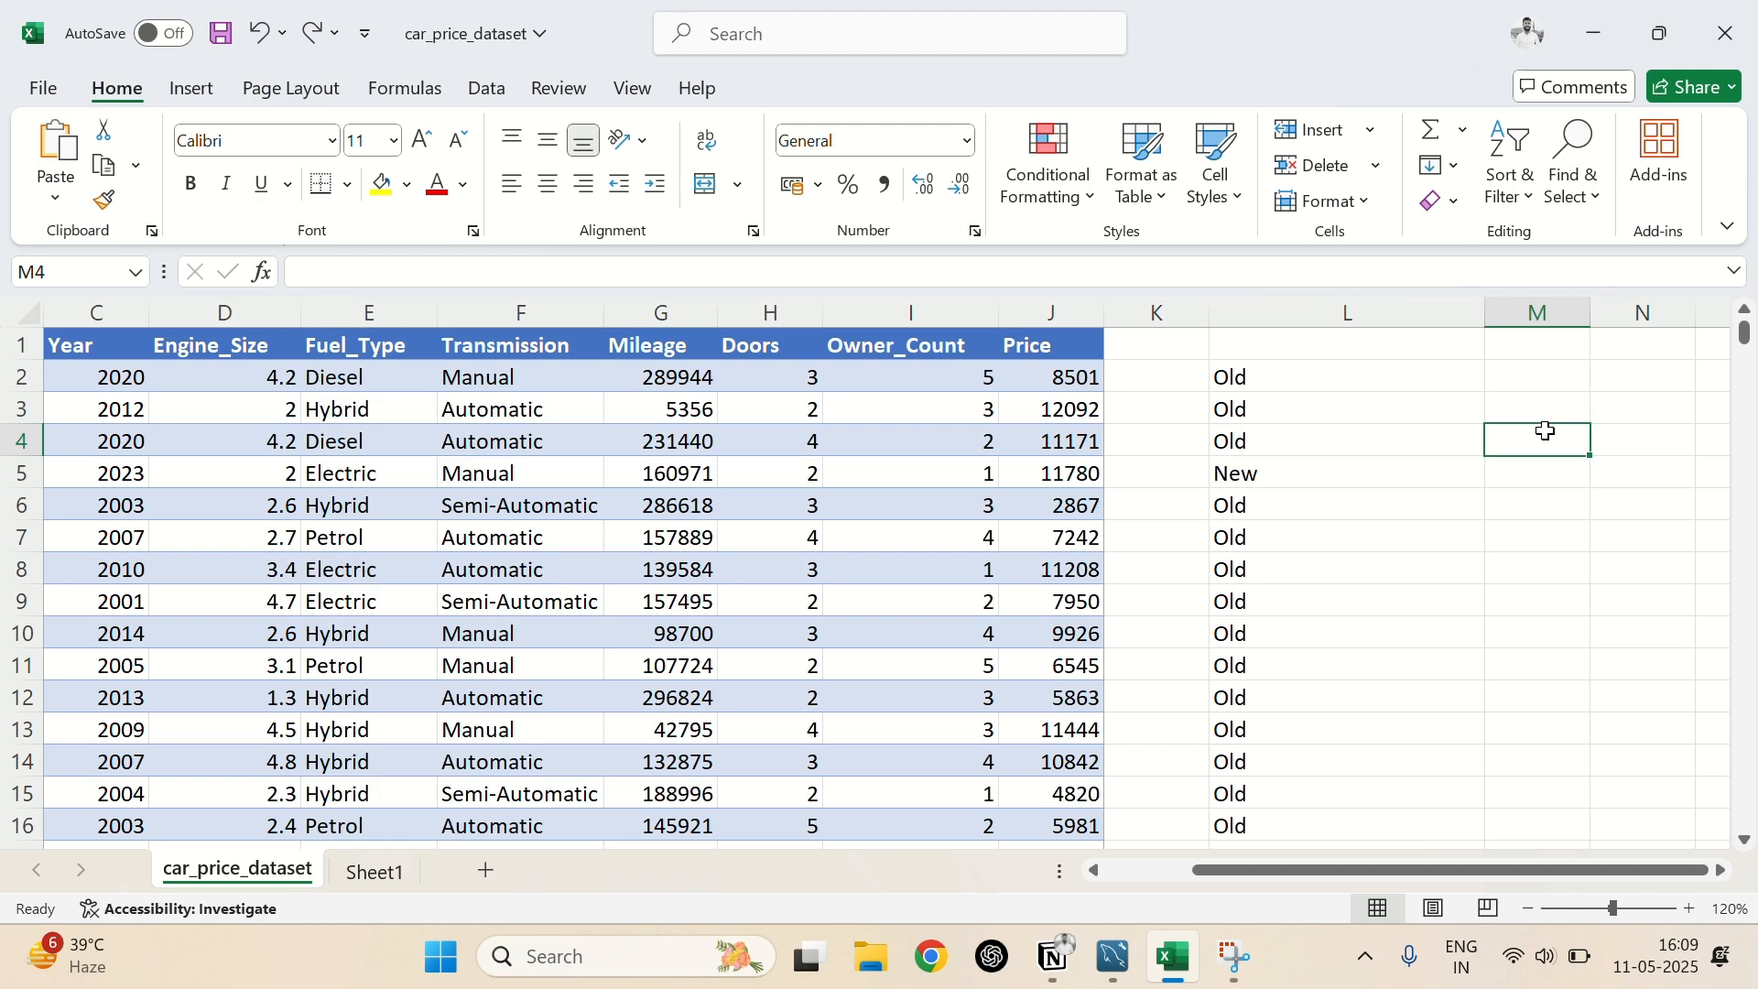